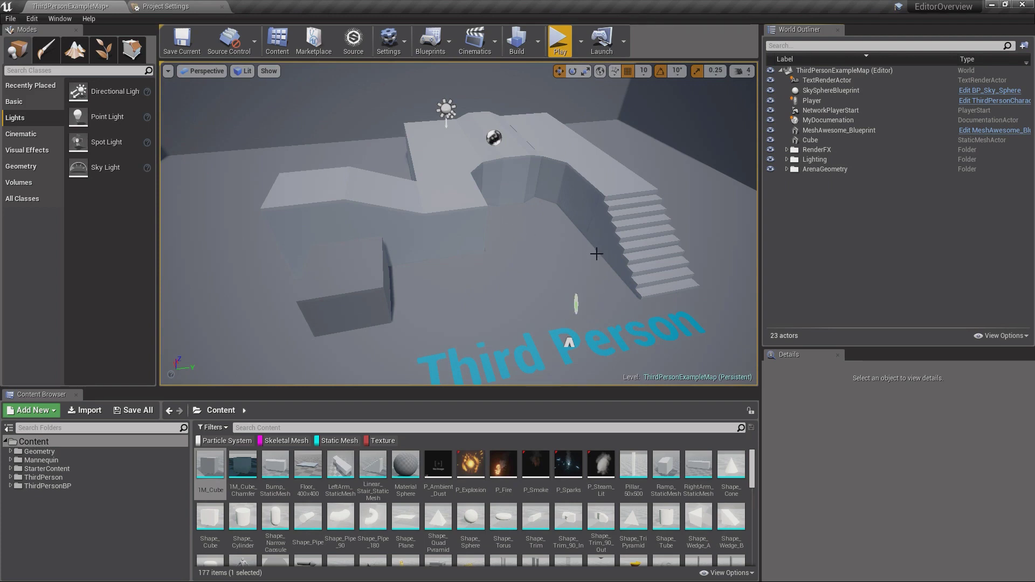
Select the TextRenderActor and MyDocumentation actors, framing the Third Person text in view
{"action": "left_click_drag", "start_coordinate": [685, 263], "coordinate": [676, 237]}
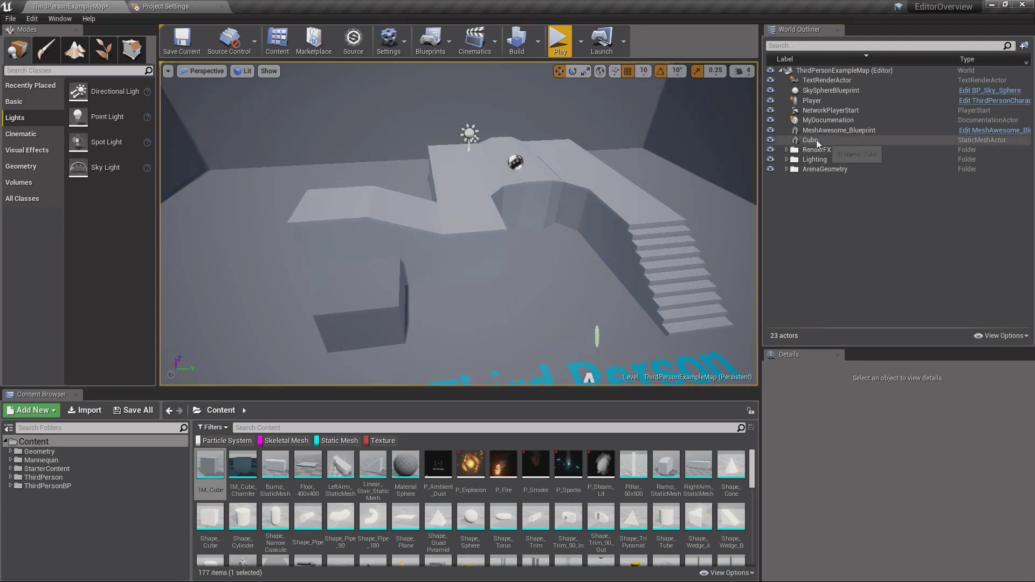
{"action": "left_click", "coordinate": [838, 139]}
{"action": "left_click", "coordinate": [826, 80]}
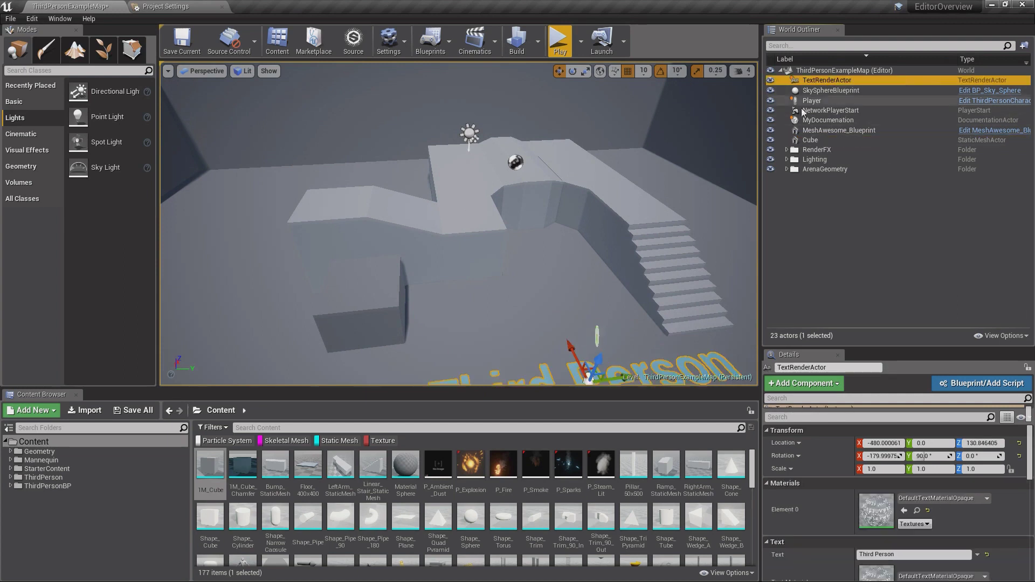
{"action": "key", "text": "f"}
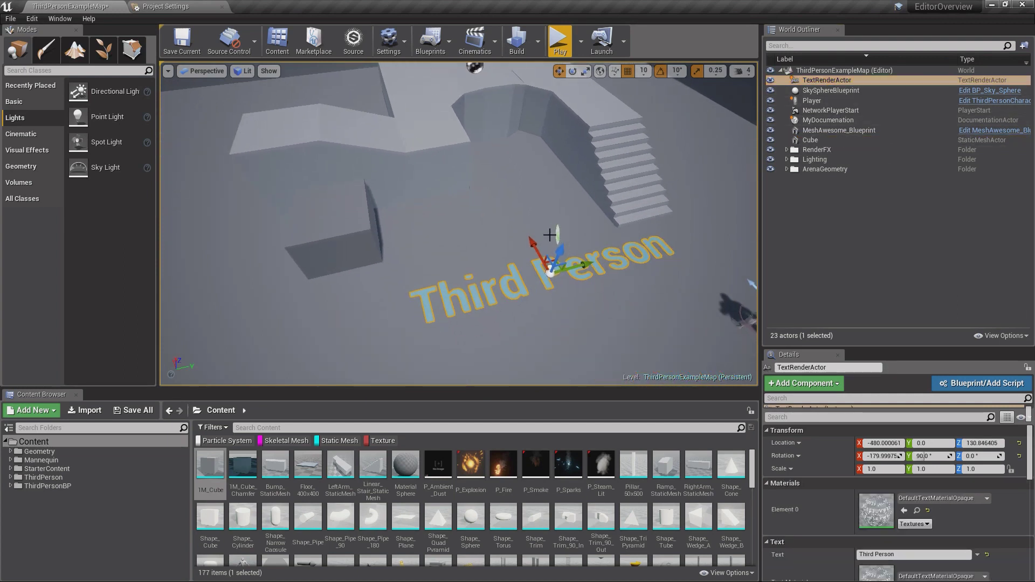
{"action": "left_click", "coordinate": [557, 235]}
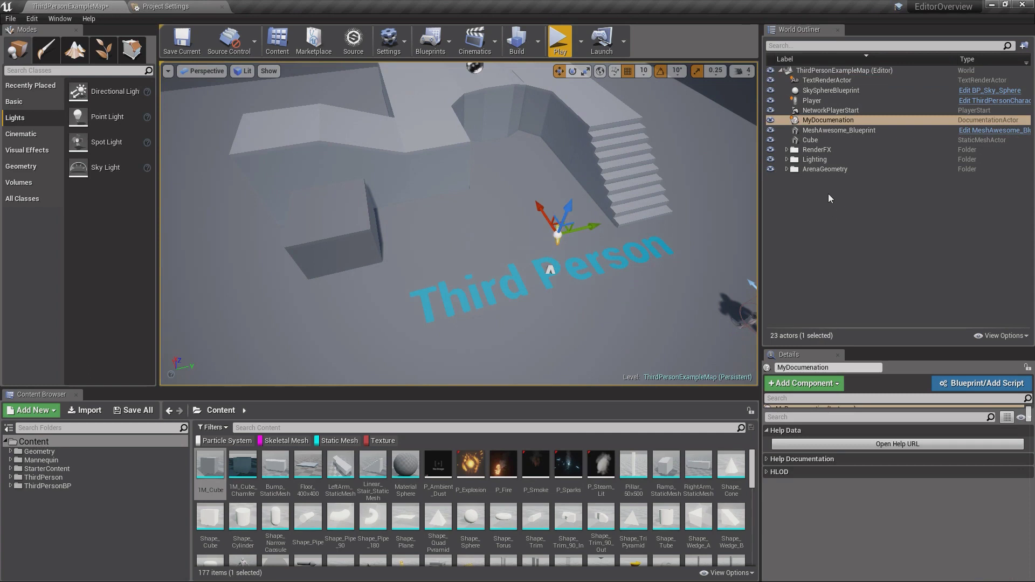
{"action": "left_click", "coordinate": [837, 222]}
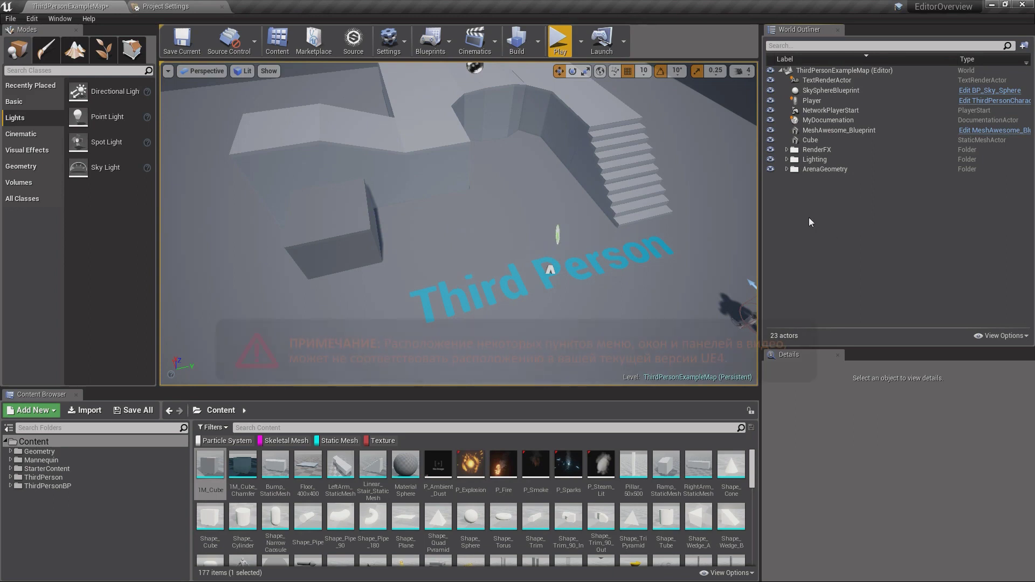
Create a new World Outliner folder named 'Doc'
{"action": "right_click", "coordinate": [801, 212]}
{"action": "left_click", "coordinate": [816, 218]}
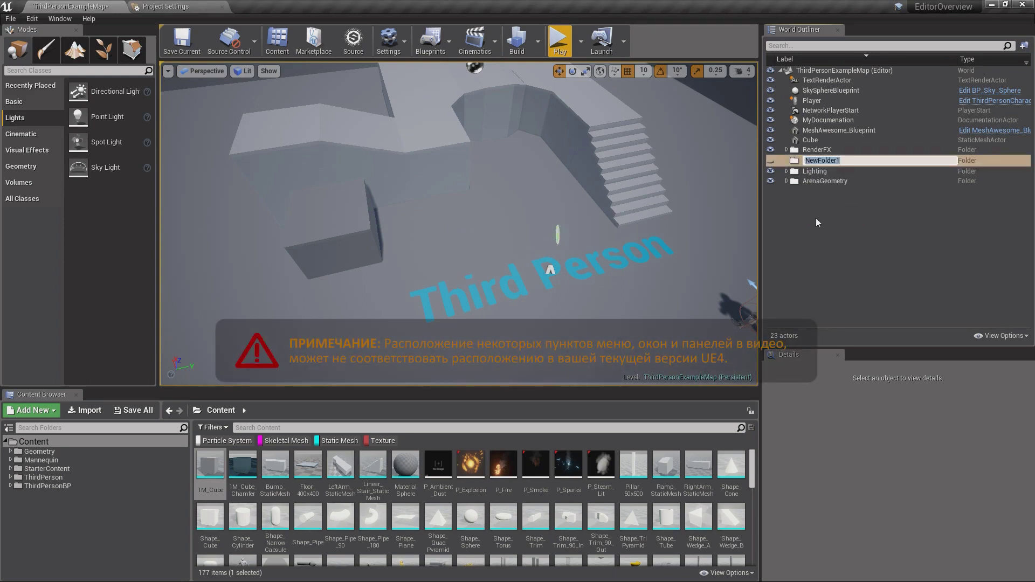
{"action": "type", "text": "Doc"}
{"action": "key", "text": "Return"}
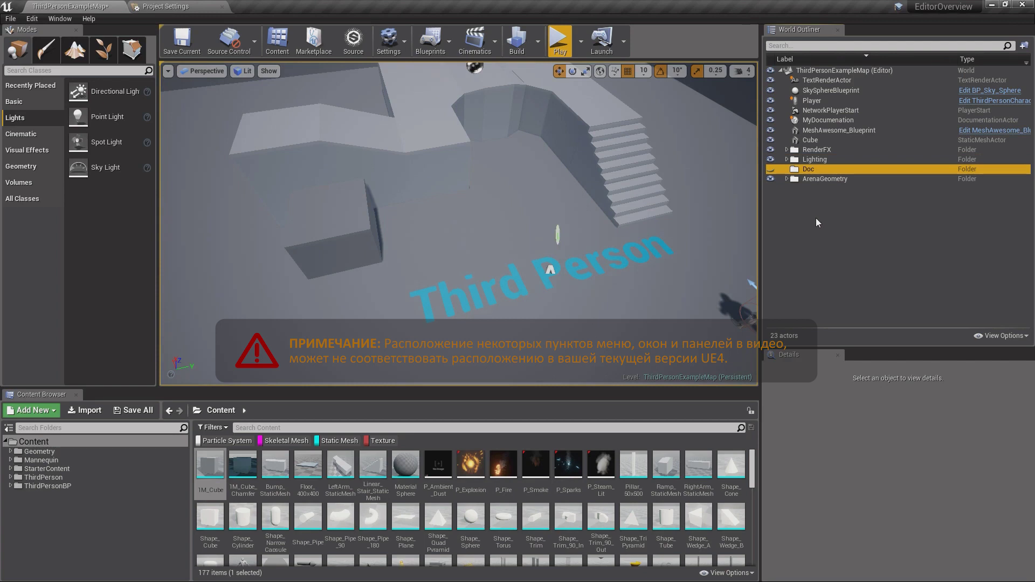
{"action": "left_click", "coordinate": [816, 218]}
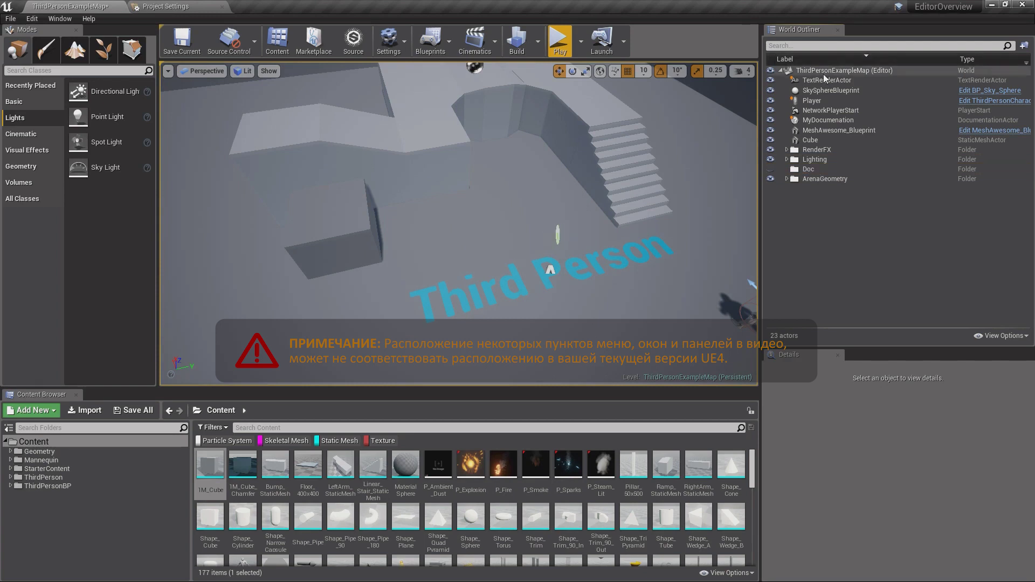
Move TextRenderActor and MyDocumentation into the Doc folder and collapse it
{"action": "left_click_drag", "start_coordinate": [819, 81], "coordinate": [808, 169]}
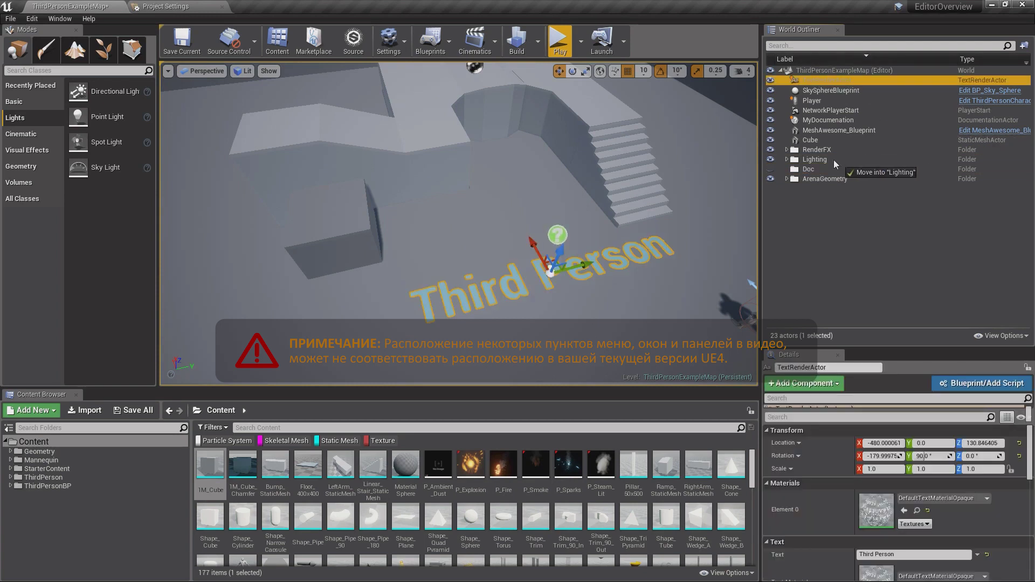
{"action": "left_click_drag", "start_coordinate": [829, 110], "coordinate": [809, 164]}
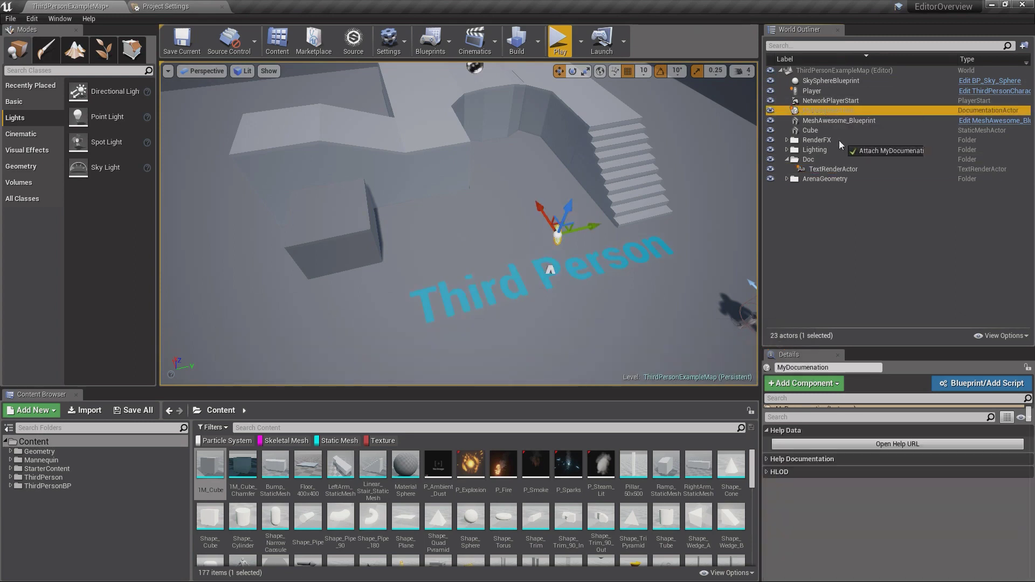
{"action": "left_click", "coordinate": [808, 149]}
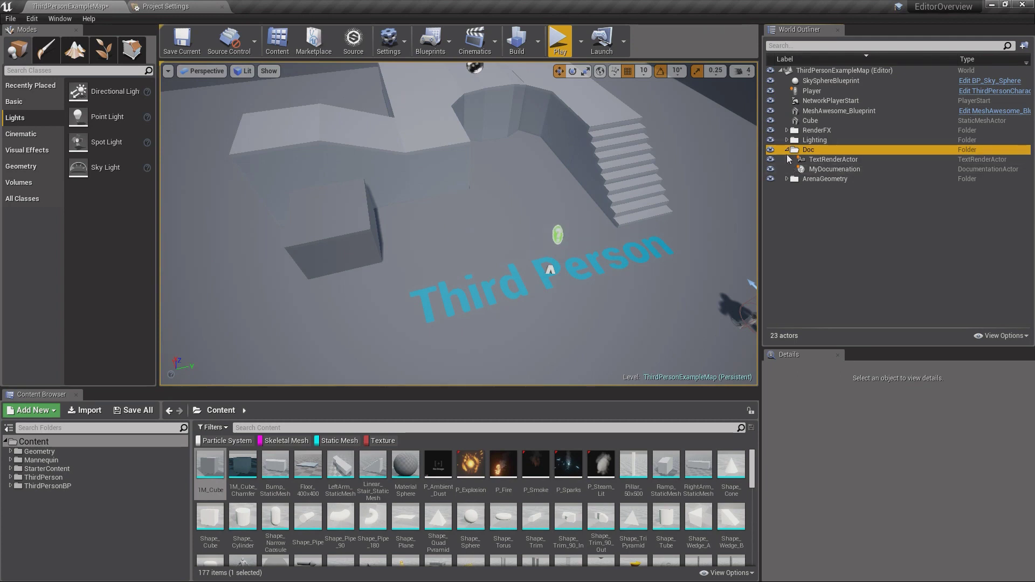
{"action": "left_click", "coordinate": [786, 150]}
Hide and reshow the Doc folder's actors, then delete the folder while keeping its actors
{"action": "left_click", "coordinate": [787, 161]}
{"action": "left_click", "coordinate": [793, 169]}
{"action": "left_click", "coordinate": [793, 169]}
{"action": "left_click", "coordinate": [787, 160]}
{"action": "left_click", "coordinate": [786, 150]}
{"action": "left_click", "coordinate": [770, 150]}
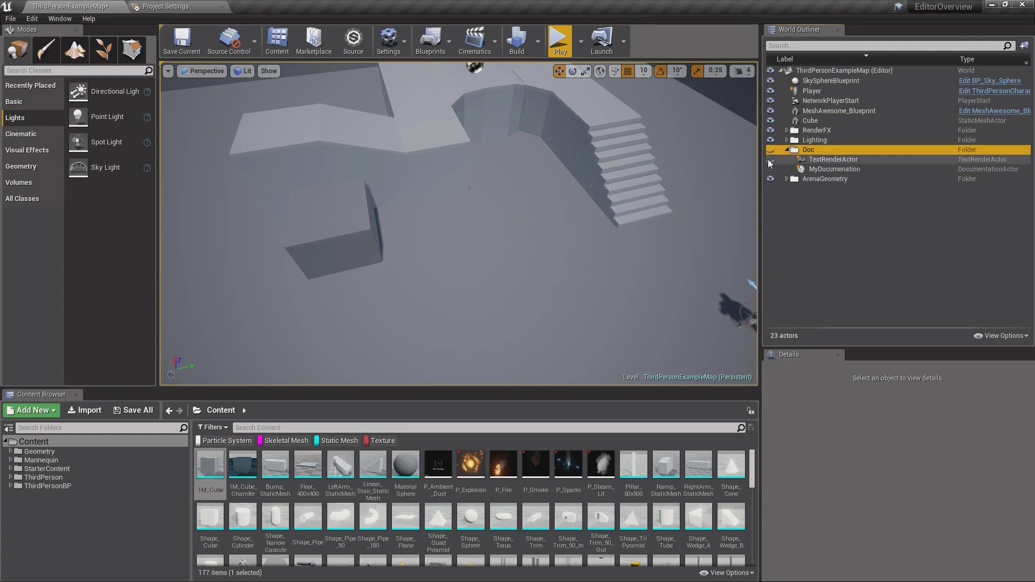
{"action": "left_click", "coordinate": [770, 151]}
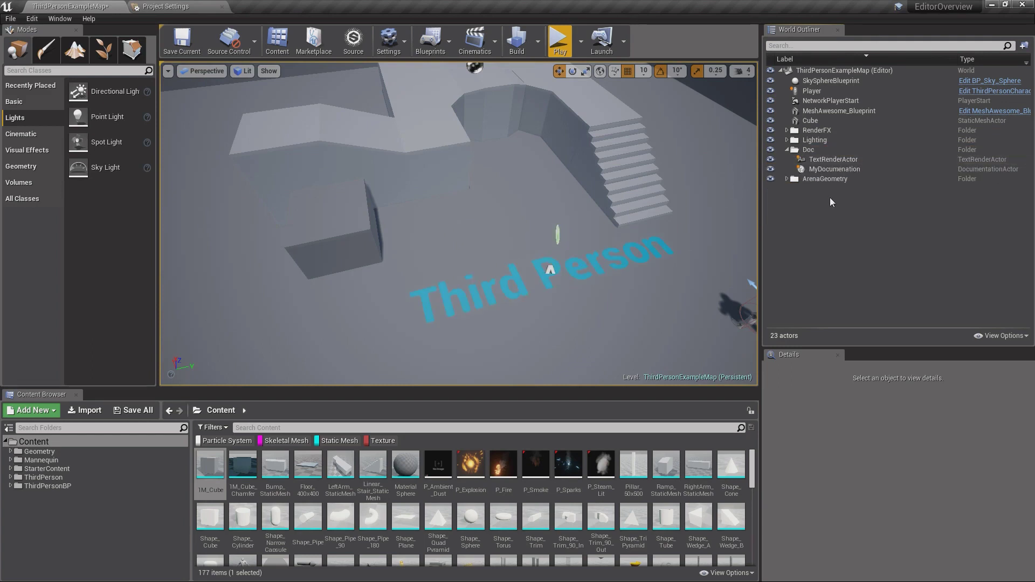
{"action": "key", "text": "Delete"}
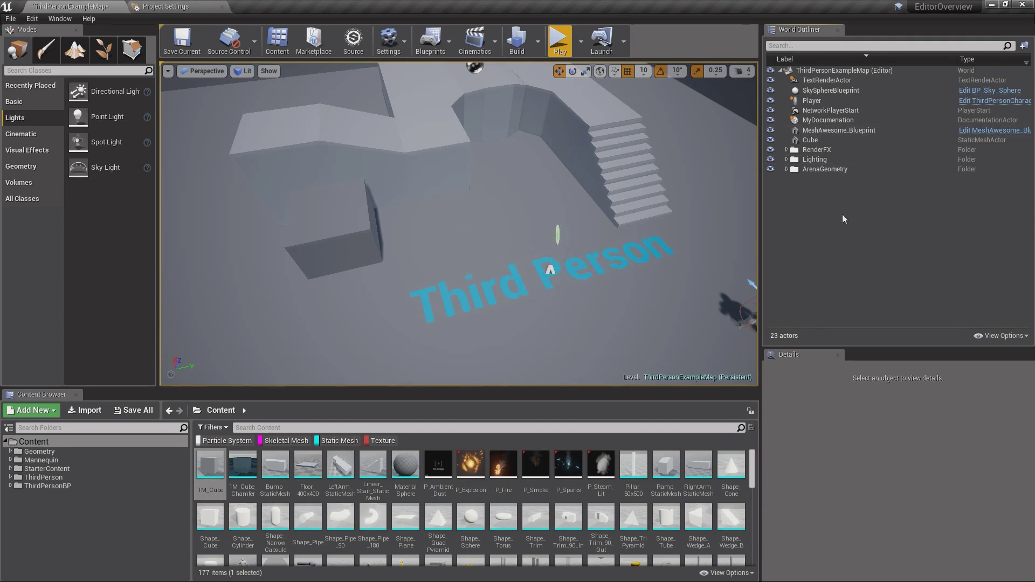
Place a Point Light on the MeshAwesome_Blueprint cube and nudge the cube along Y
{"action": "right_click_drag", "start_coordinate": [612, 263], "coordinate": [612, 261]}
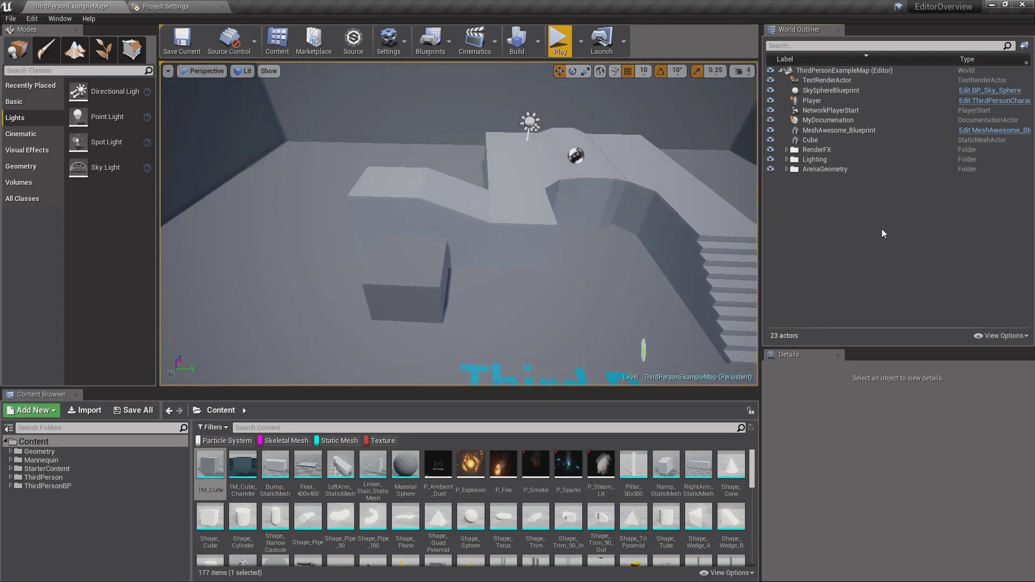
{"action": "left_click", "coordinate": [415, 259]}
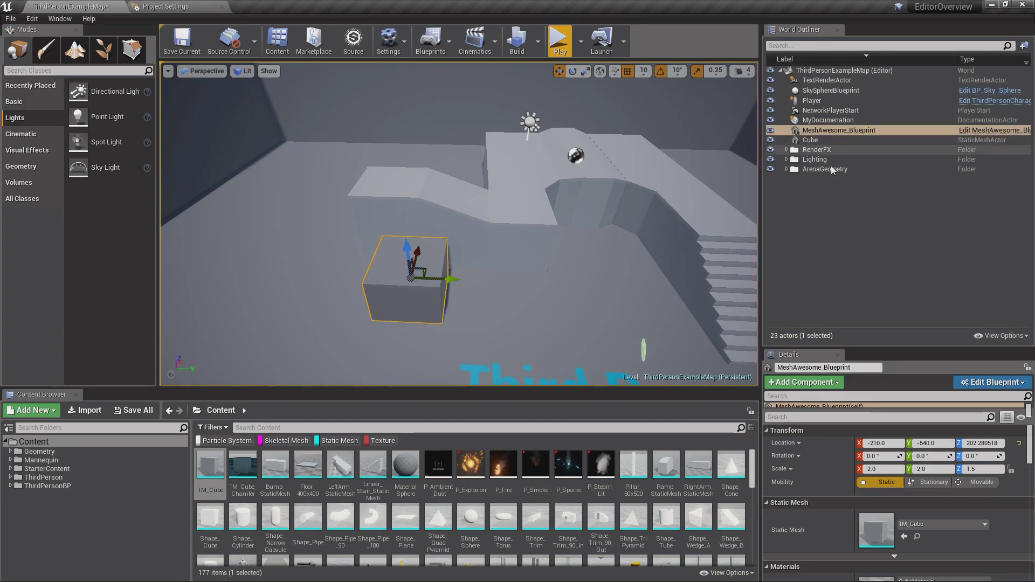
{"action": "left_click_drag", "start_coordinate": [100, 116], "coordinate": [406, 258]}
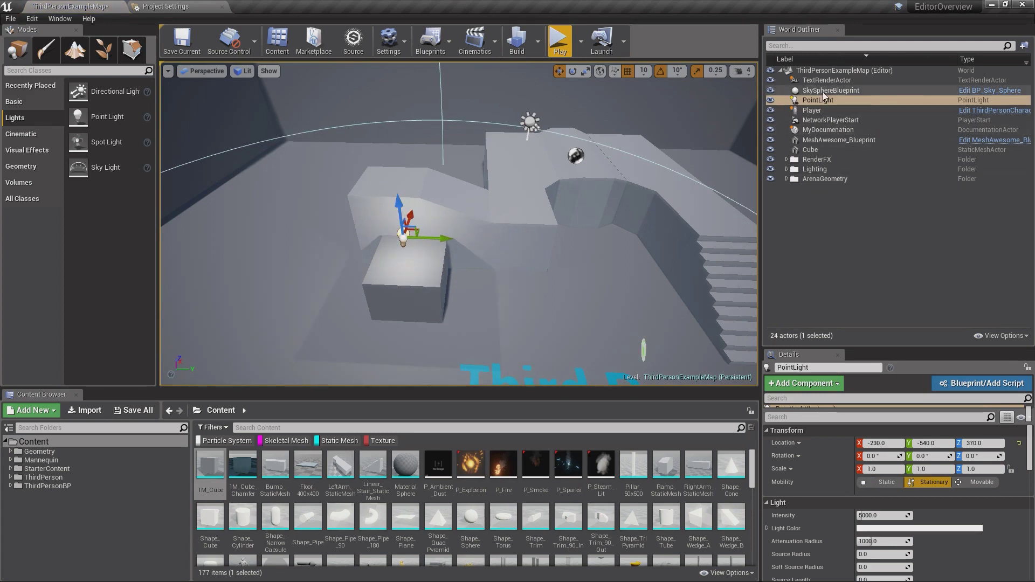
{"action": "left_click", "coordinate": [830, 140]}
{"action": "left_click_drag", "start_coordinate": [452, 279], "coordinate": [446, 280]}
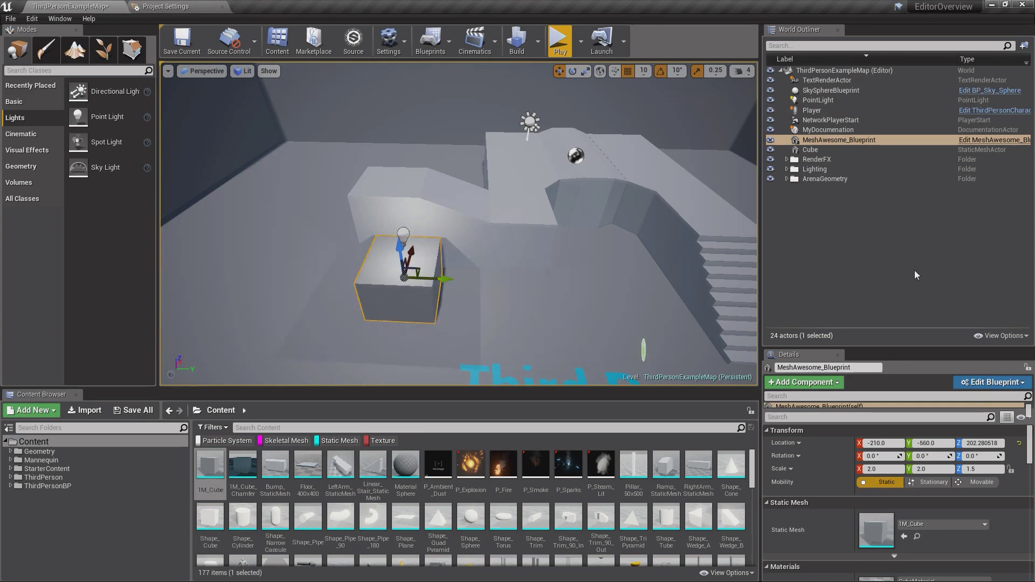
{"action": "left_click", "coordinate": [880, 260]}
Attach the PointLight to MeshAwesome_Blueprint, move both along Y, then delete the PointLight
{"action": "left_click", "coordinate": [813, 101]}
{"action": "left_click_drag", "start_coordinate": [813, 100], "coordinate": [821, 142]}
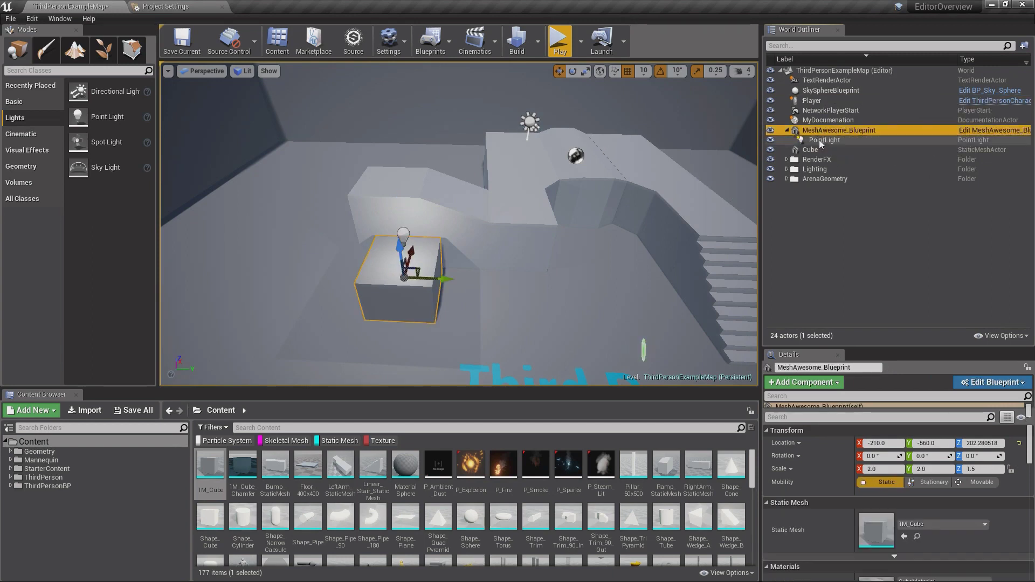
{"action": "left_click", "coordinate": [787, 130]}
{"action": "left_click", "coordinate": [787, 130]}
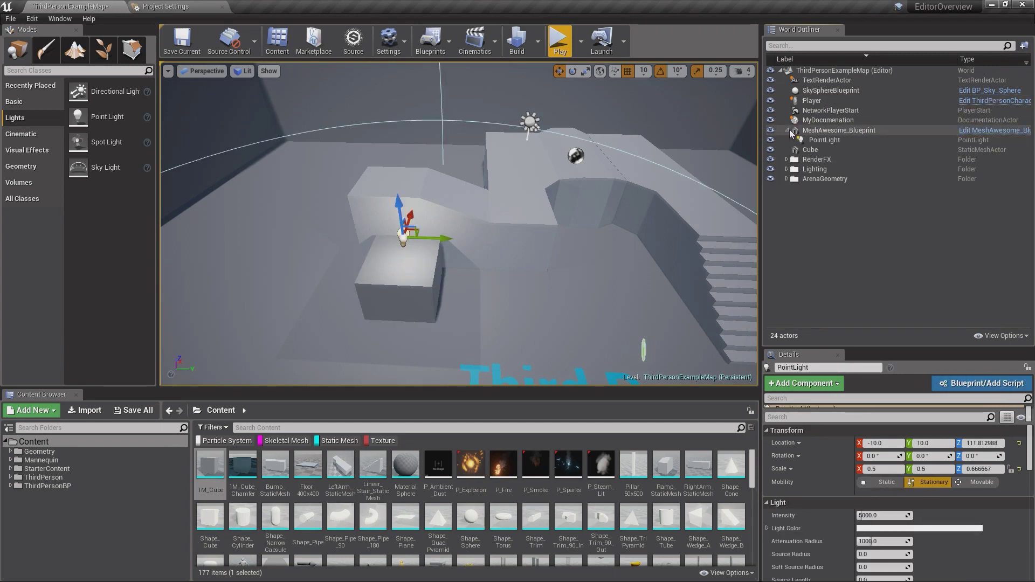
{"action": "left_click", "coordinate": [832, 132]}
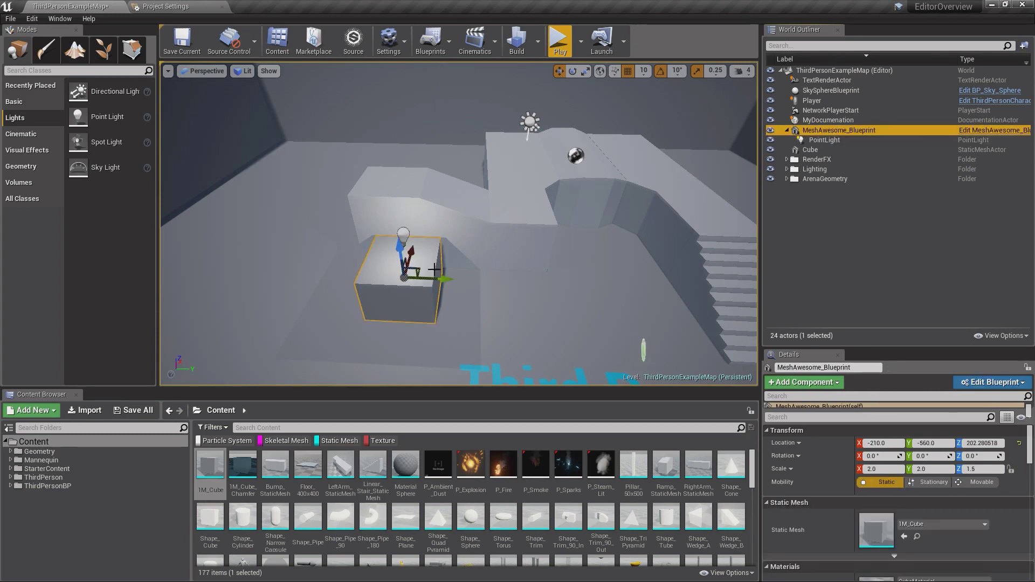
{"action": "mouse_move", "coordinate": [443, 279]}
{"action": "left_mouse_down"}
{"action": "mouse_move", "coordinate": [404, 286]}
{"action": "mouse_move", "coordinate": [443, 283]}
{"action": "left_mouse_up"}
{"action": "left_click", "coordinate": [824, 140]}
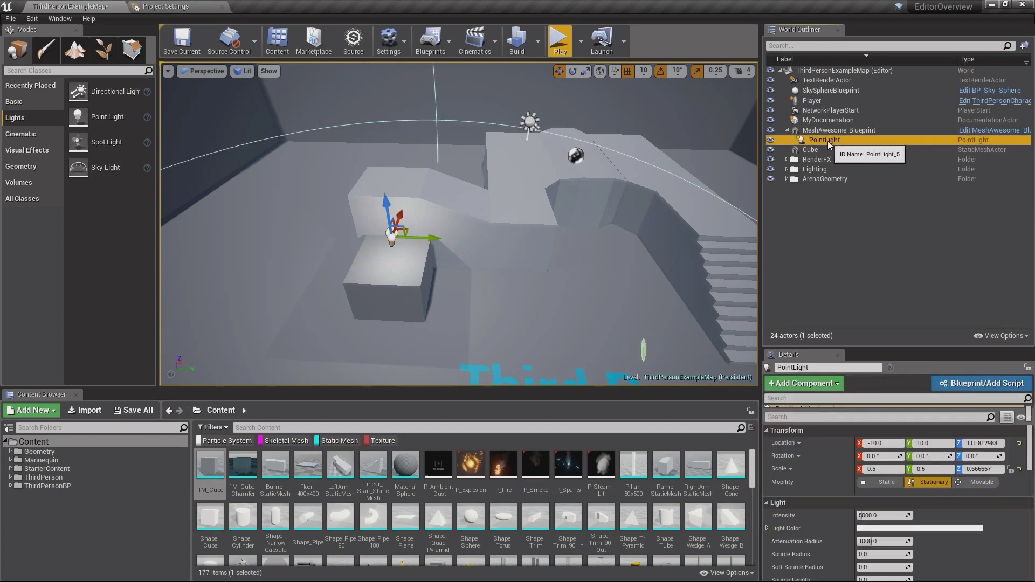
{"action": "key", "text": "Delete"}
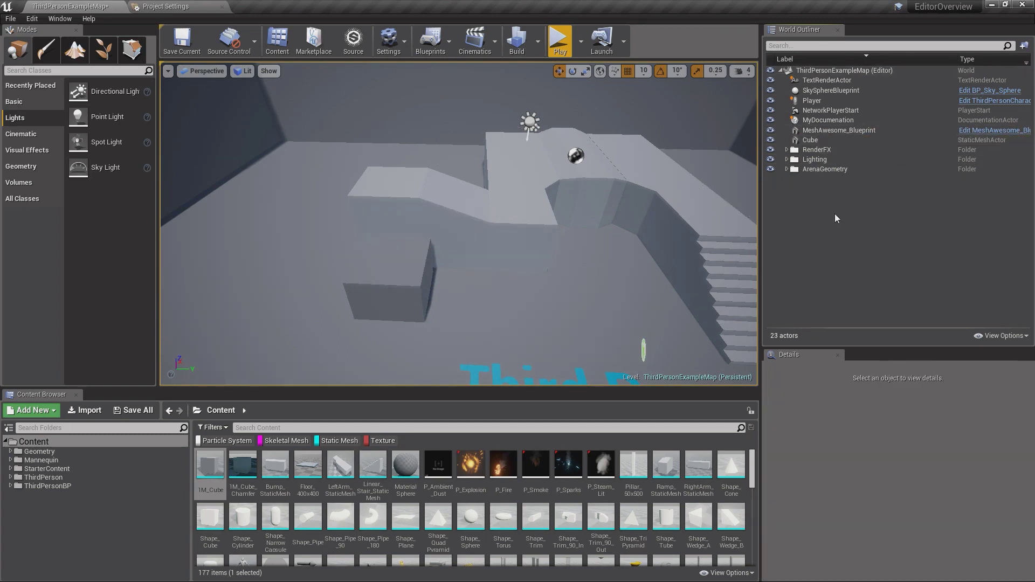
Delete the MyDocumentation actor, then undo the deletion with Ctrl+Z
{"action": "left_click", "coordinate": [799, 150]}
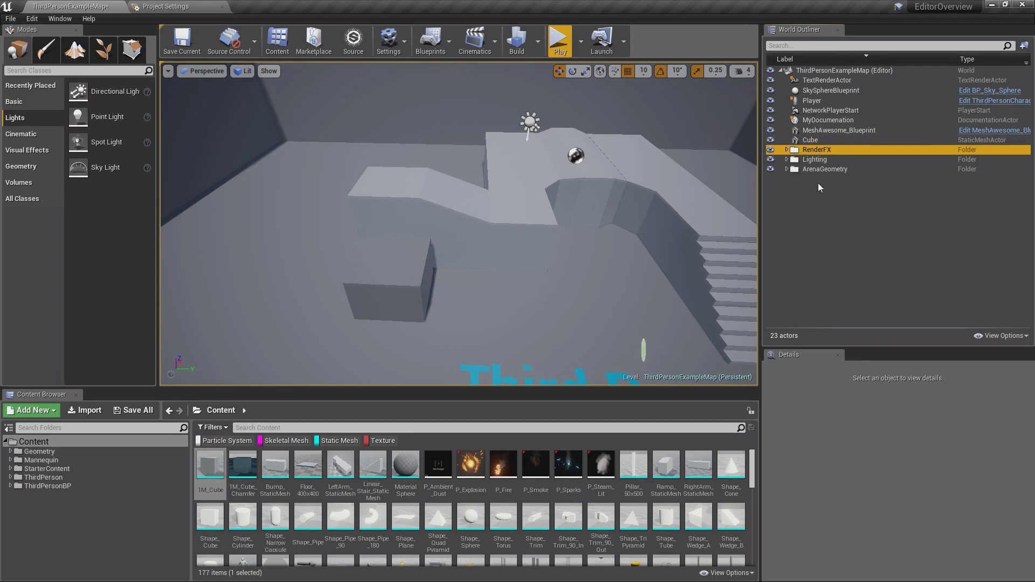
{"action": "left_click", "coordinate": [825, 119]}
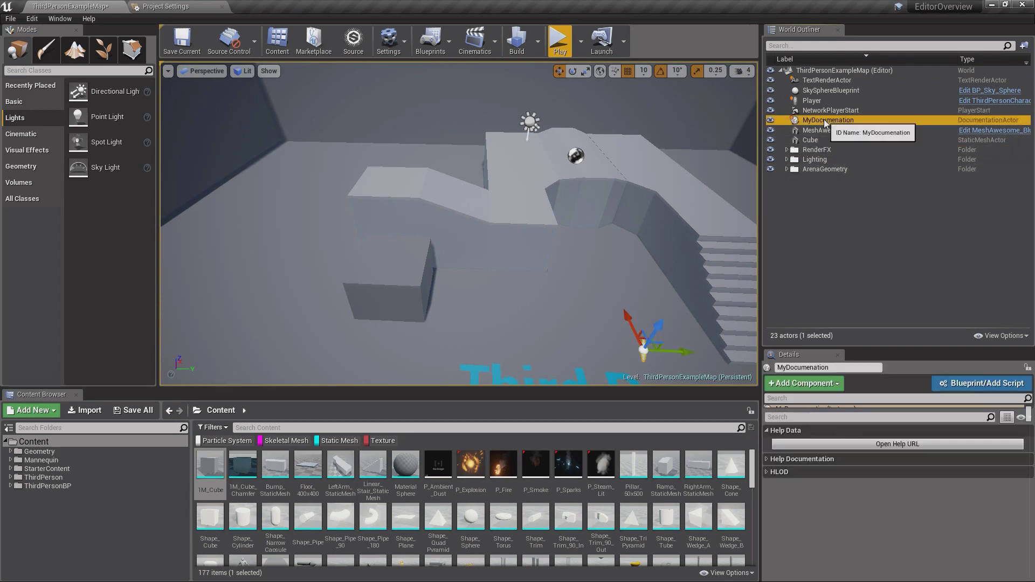
{"action": "key", "text": "Delete"}
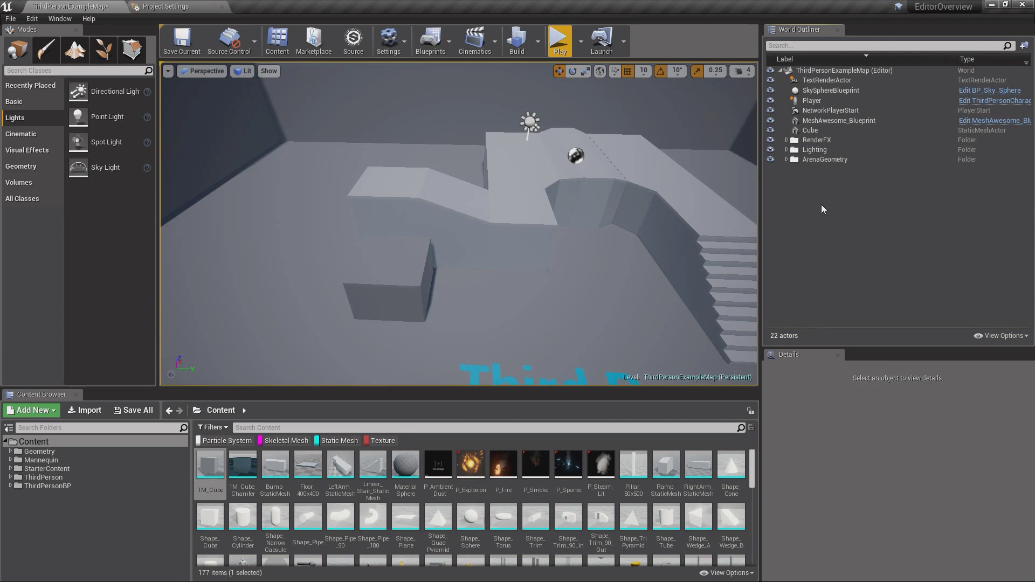
{"action": "key", "text": "ctrl+z"}
{"action": "left_click", "coordinate": [823, 206]}
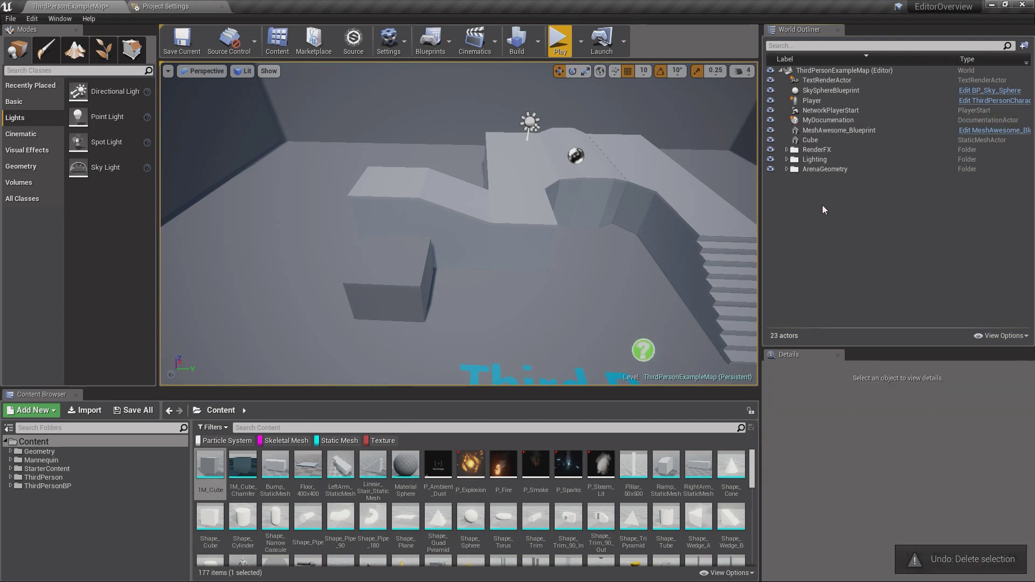
View MyDocumentation's context menu, dismiss it without choosing anything, and deselect
{"action": "right_click", "coordinate": [821, 120]}
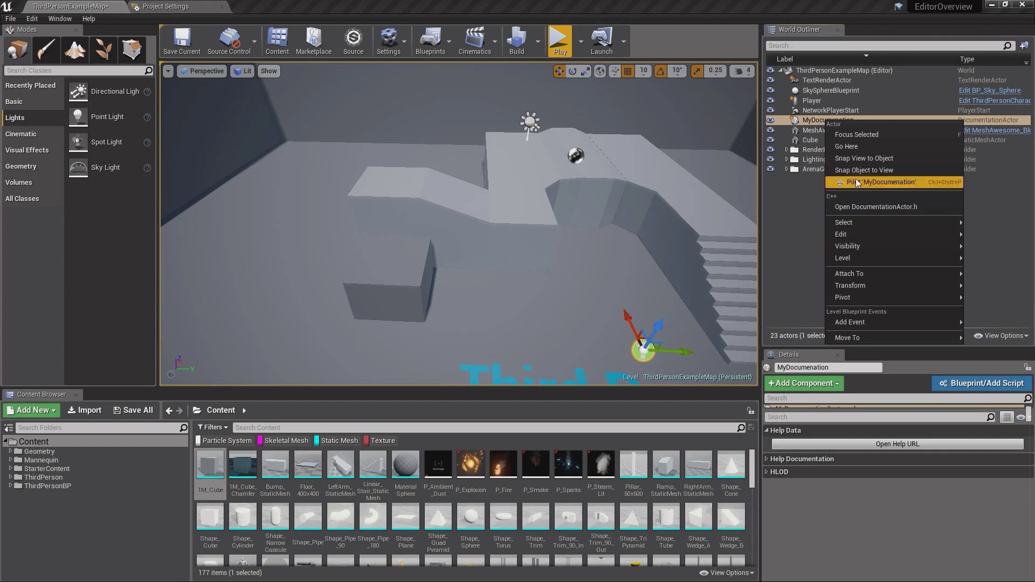
{"action": "left_click", "coordinate": [803, 192]}
{"action": "left_click", "coordinate": [824, 124]}
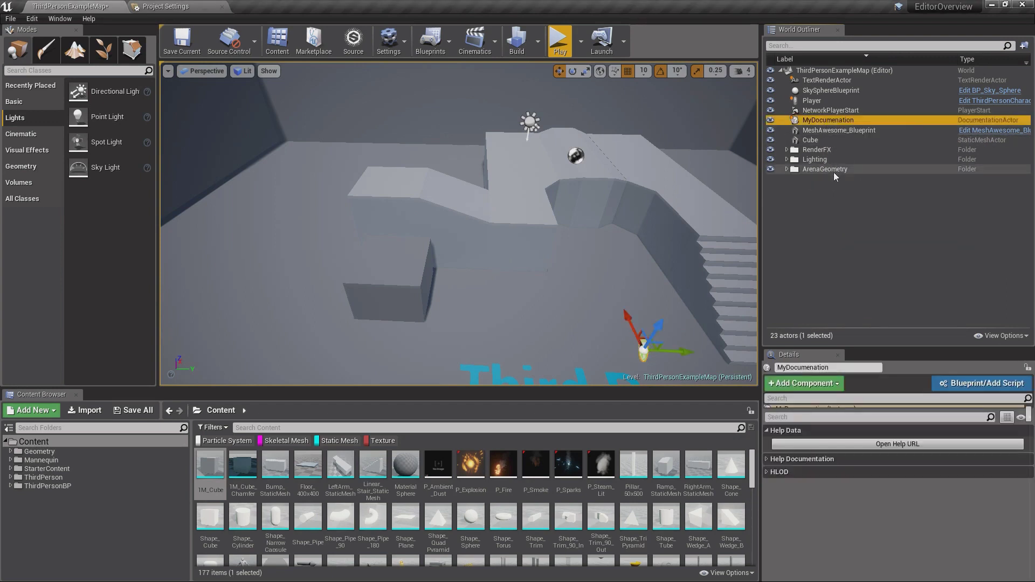
{"action": "left_click", "coordinate": [829, 213]}
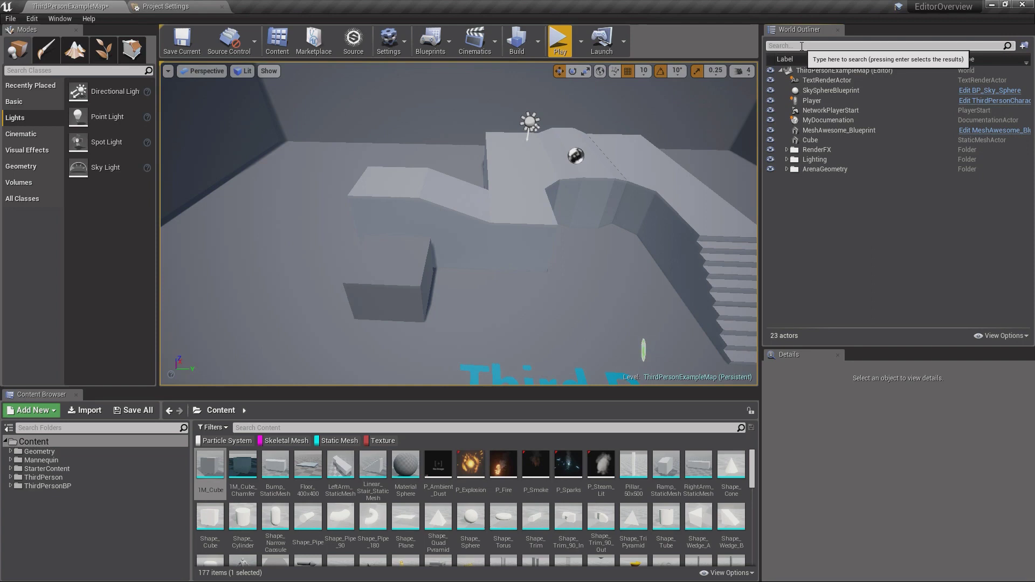
{"action": "left_click", "coordinate": [801, 46]}
{"action": "type", "text": "player"}
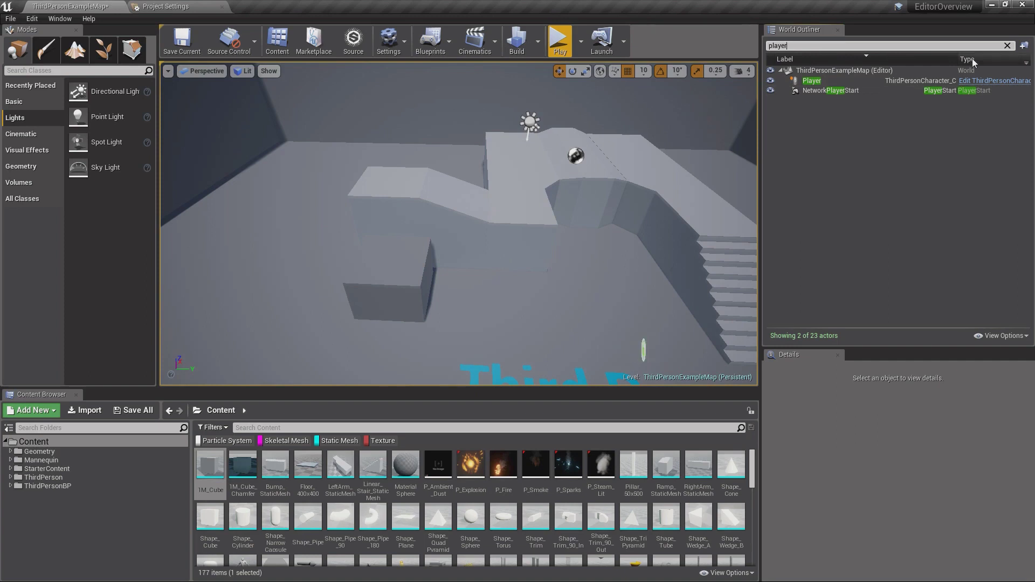
{"action": "left_click", "coordinate": [809, 81]}
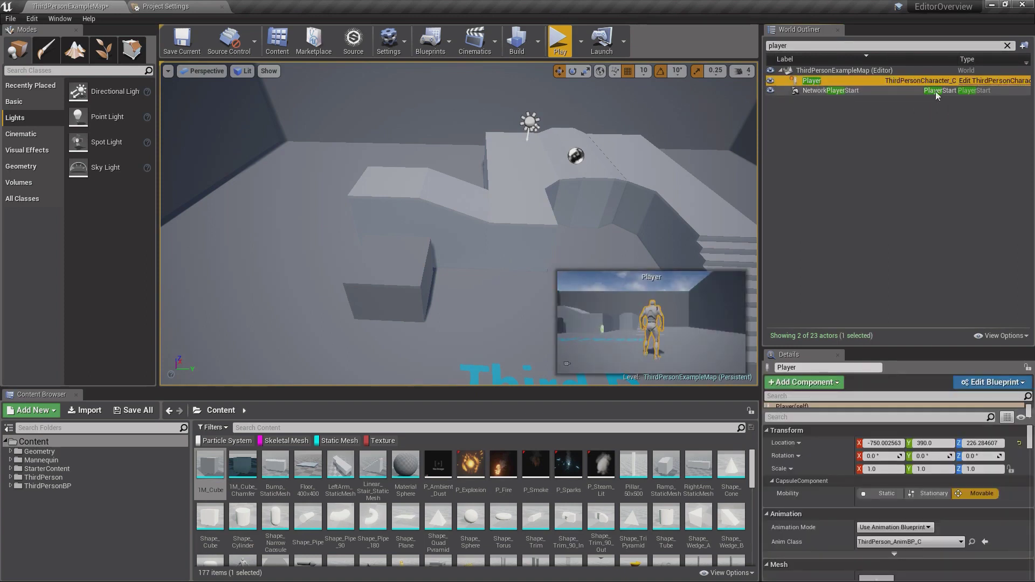
{"action": "left_click", "coordinate": [901, 91]}
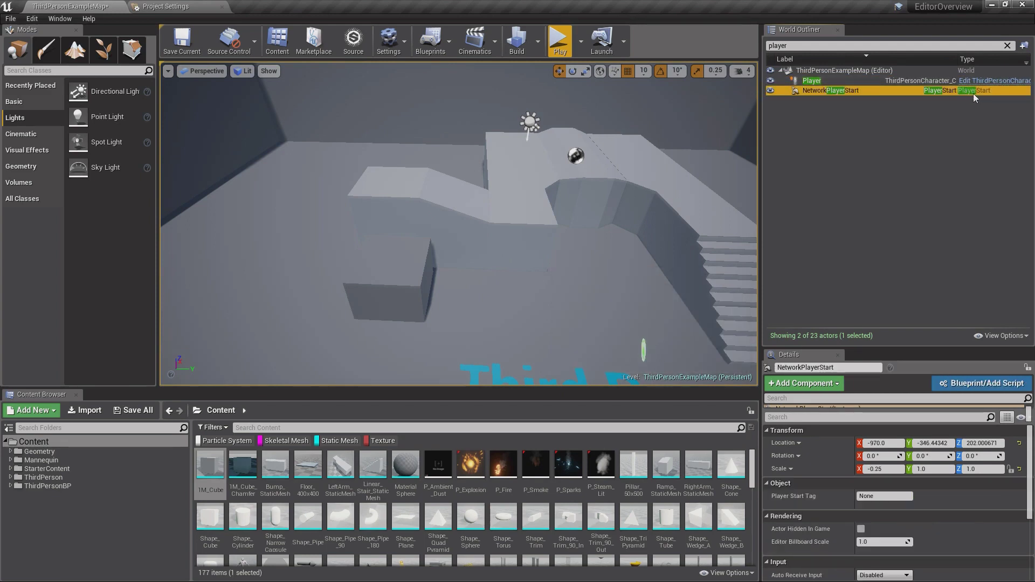
{"action": "left_click", "coordinate": [958, 108]}
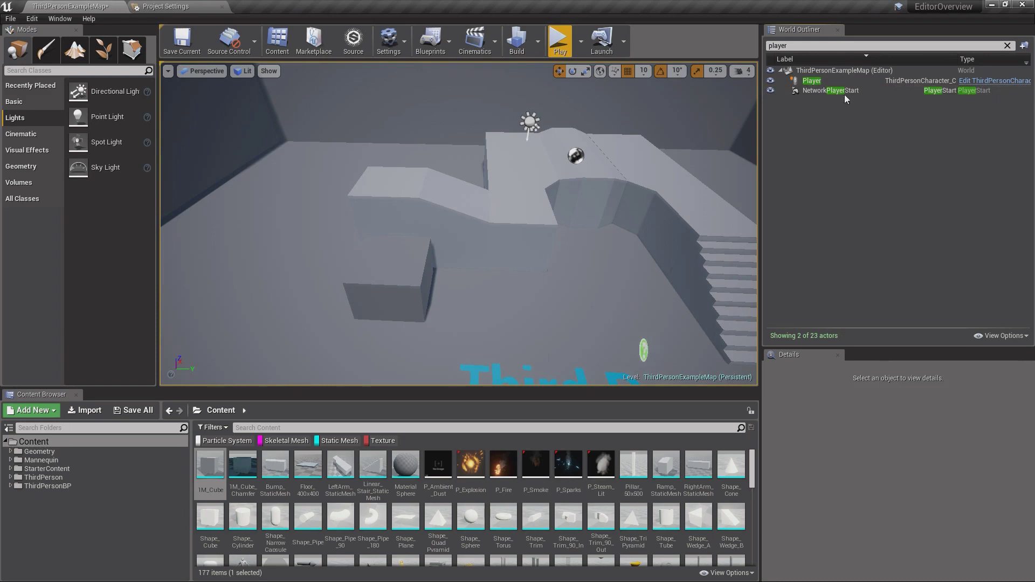
{"action": "left_click", "coordinate": [1007, 45]}
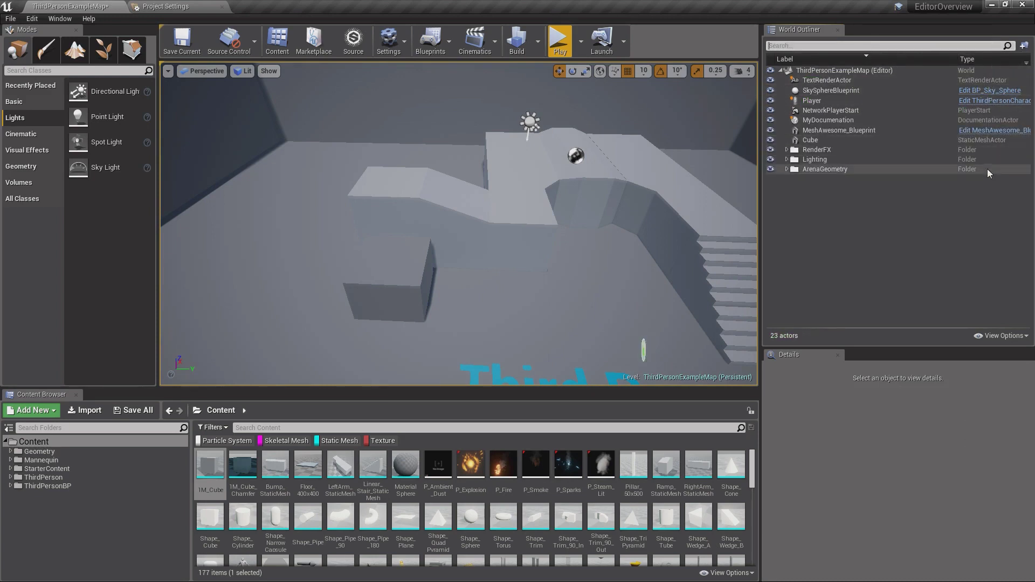
Switch the Outliner's second column from None to Type
{"action": "left_click", "coordinate": [1027, 63]}
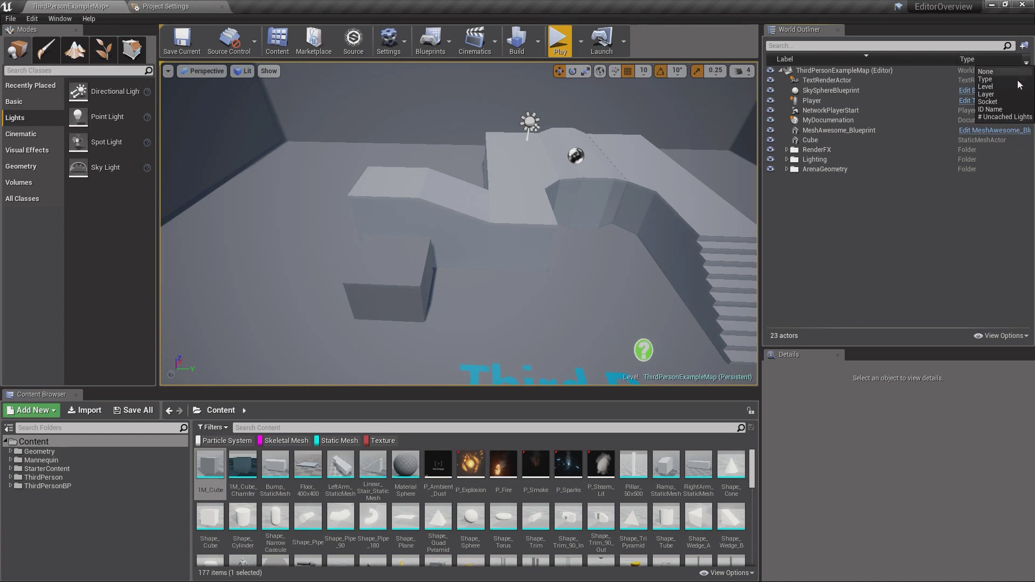
{"action": "left_click", "coordinate": [991, 71]}
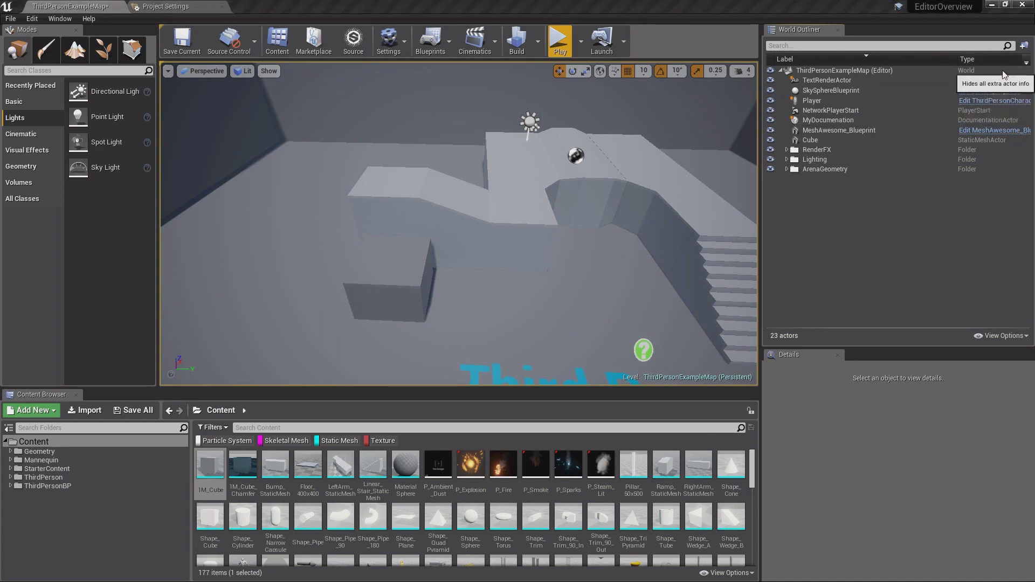
{"action": "left_click", "coordinate": [1025, 63]}
{"action": "left_click", "coordinate": [995, 79]}
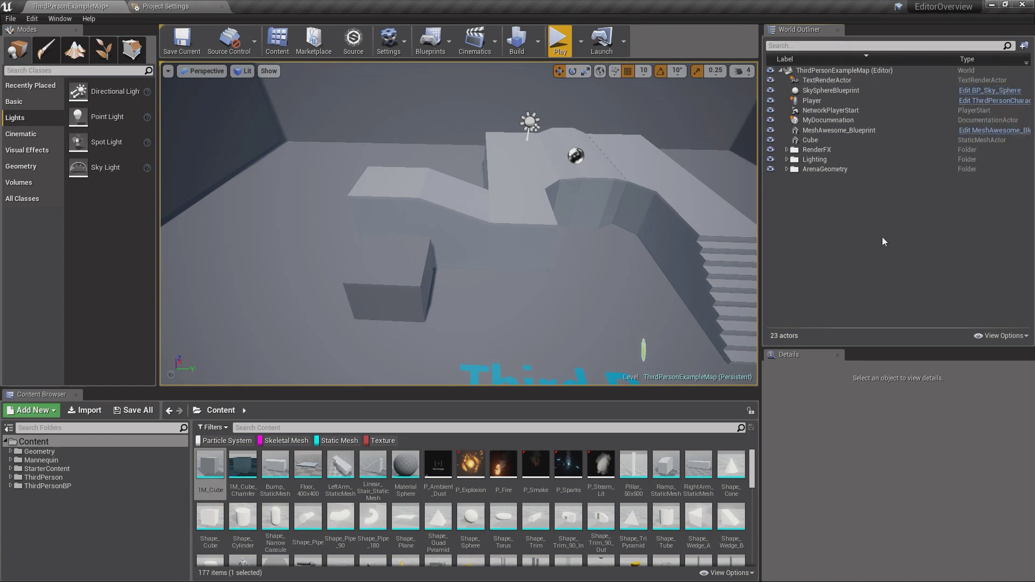
{"action": "left_click", "coordinate": [997, 336]}
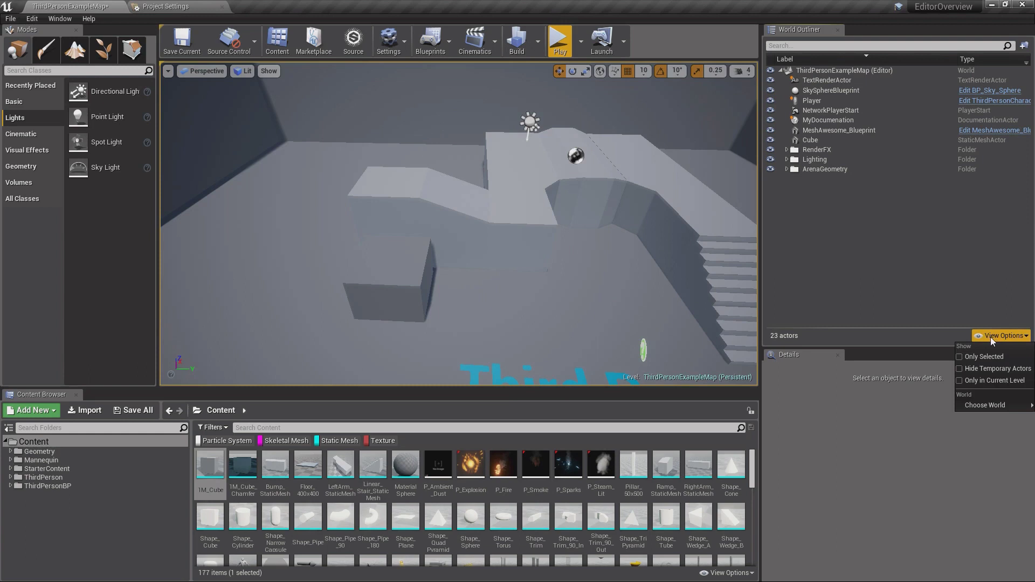
{"action": "left_click", "coordinate": [908, 281]}
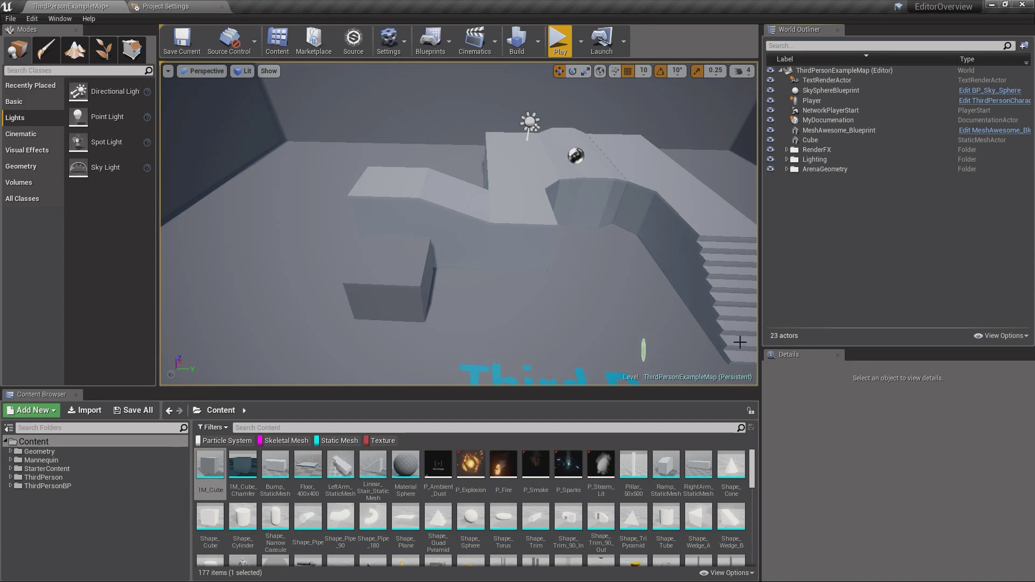
With Only Selected enabled, select and frame Wall11 under Arena, then turn Only Selected off
{"action": "left_click", "coordinate": [423, 286]}
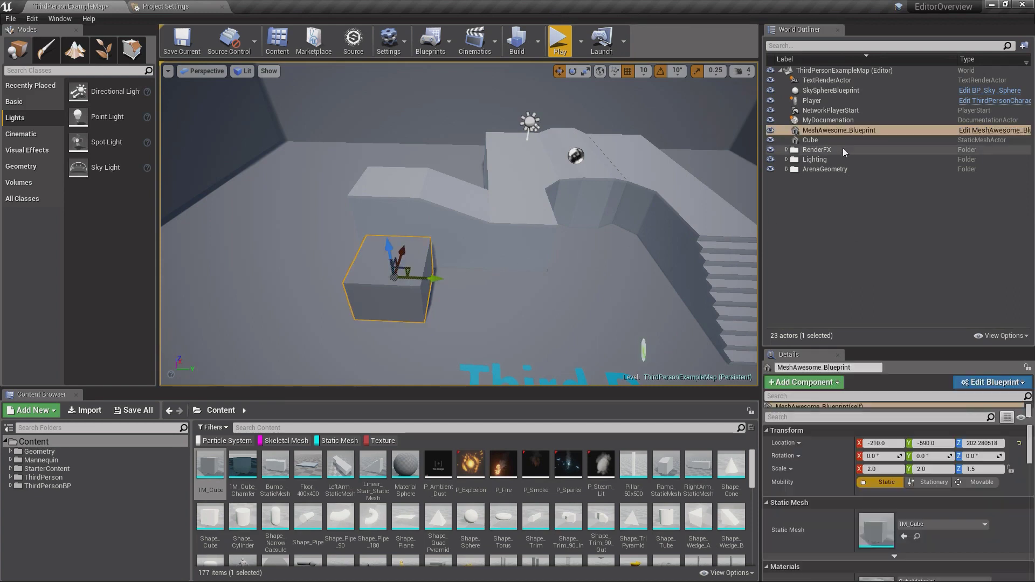
{"action": "left_click", "coordinate": [997, 337]}
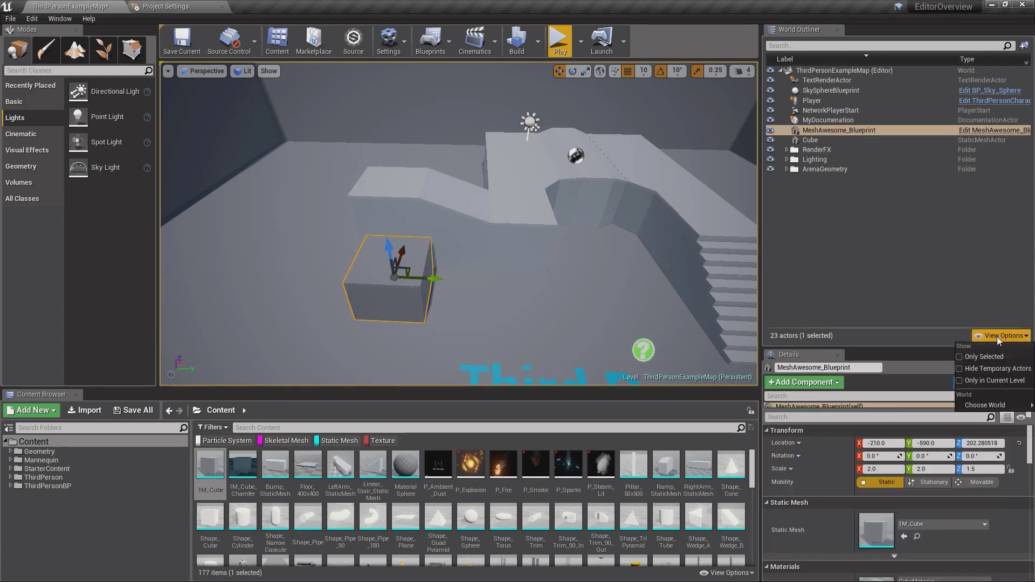
{"action": "left_click", "coordinate": [983, 357]}
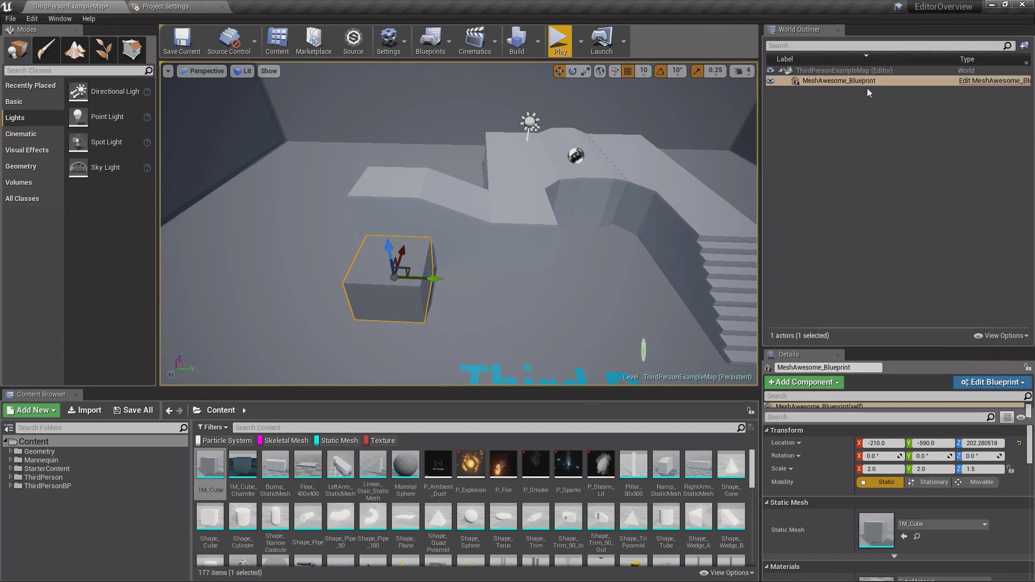
{"action": "scroll", "coordinate": [607, 265], "scroll_direction": "down", "scroll_amount": 3}
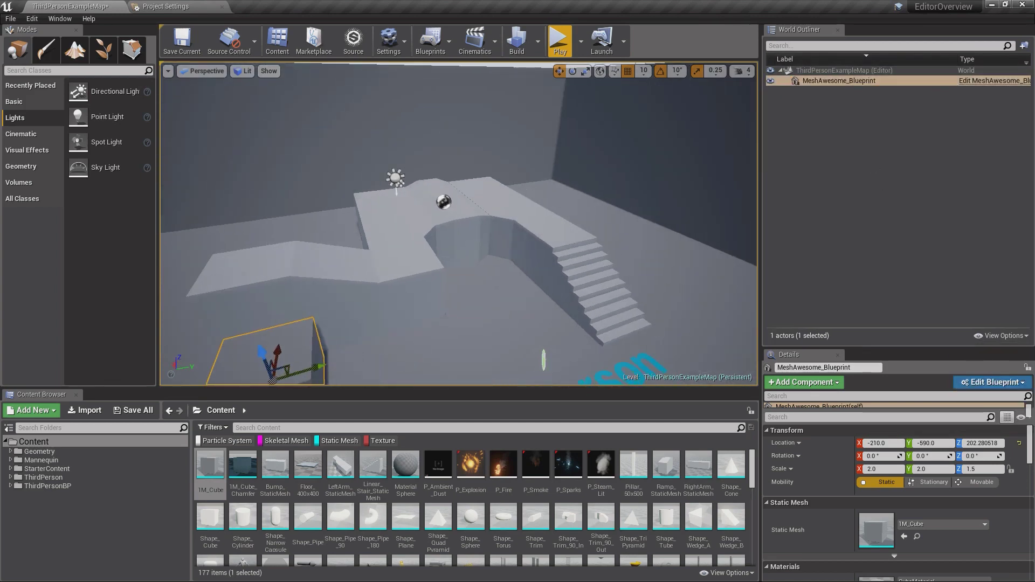
{"action": "left_click", "coordinate": [716, 162]}
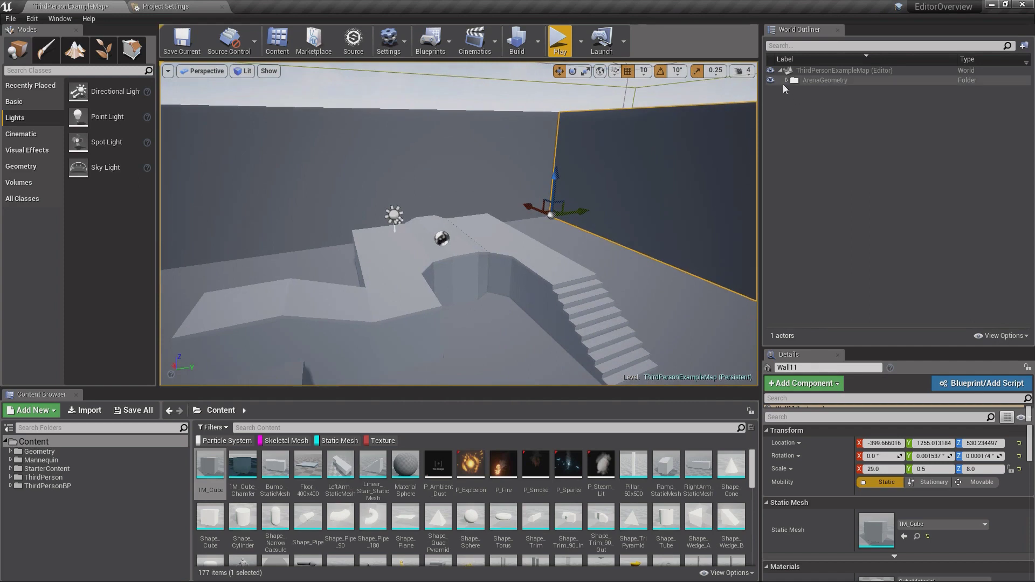
{"action": "left_click", "coordinate": [792, 89]}
{"action": "double_click", "coordinate": [824, 101]}
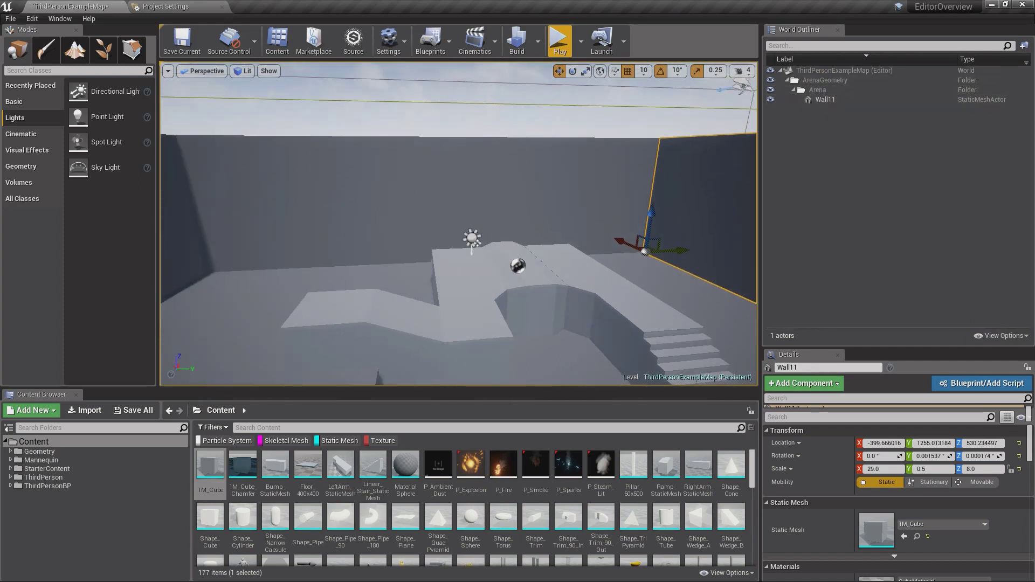
{"action": "left_click", "coordinate": [1000, 335]}
{"action": "left_click", "coordinate": [985, 354]}
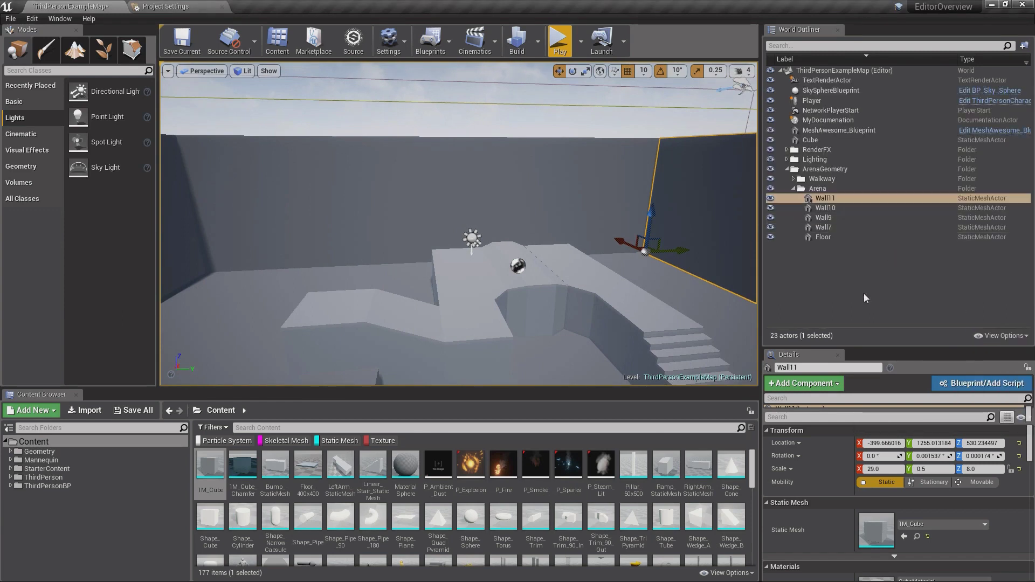
{"action": "left_click", "coordinate": [559, 41]}
{"action": "key", "text": "shift+F1"}
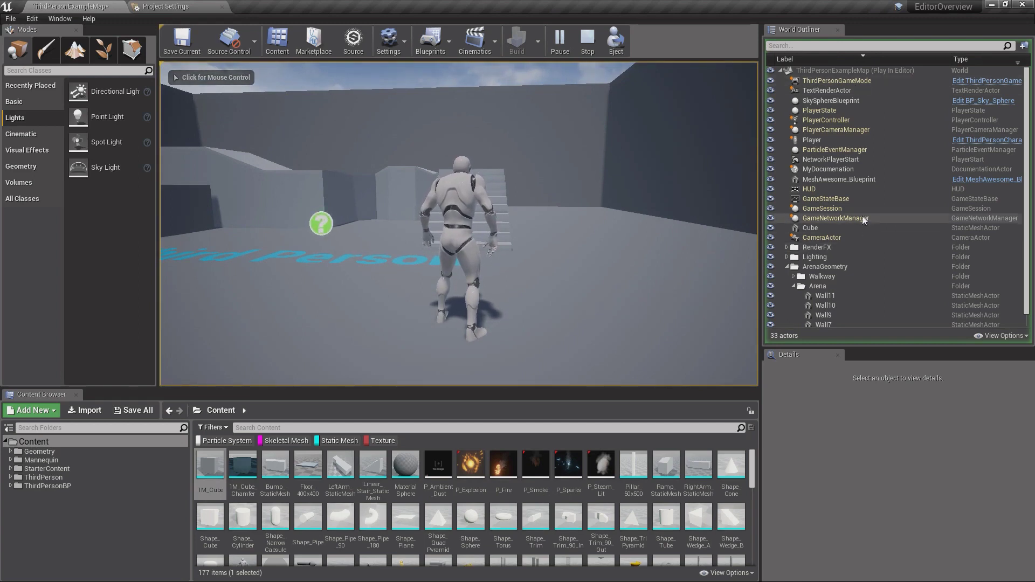
{"action": "left_click", "coordinate": [1006, 337]}
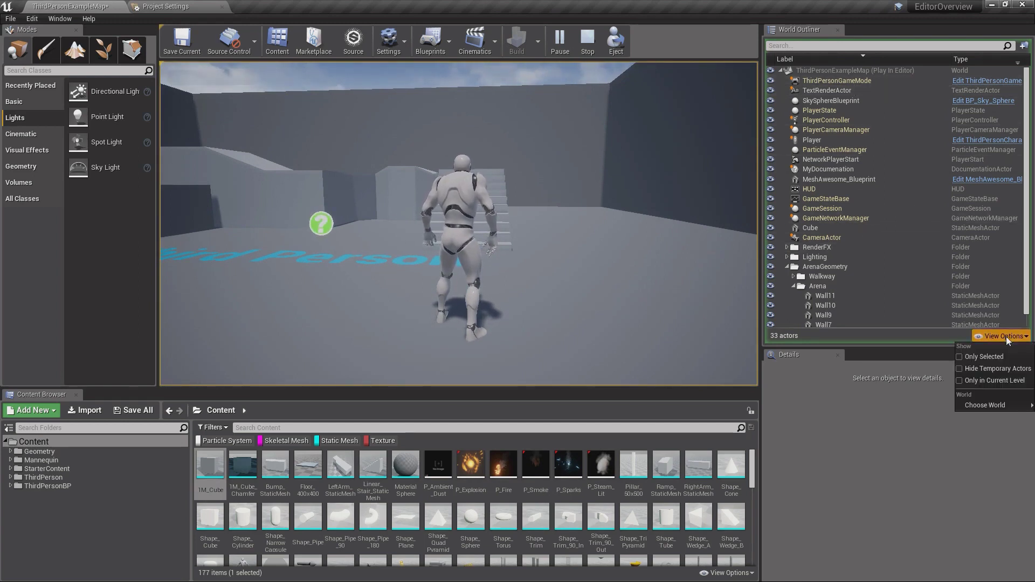
{"action": "left_click", "coordinate": [982, 369]}
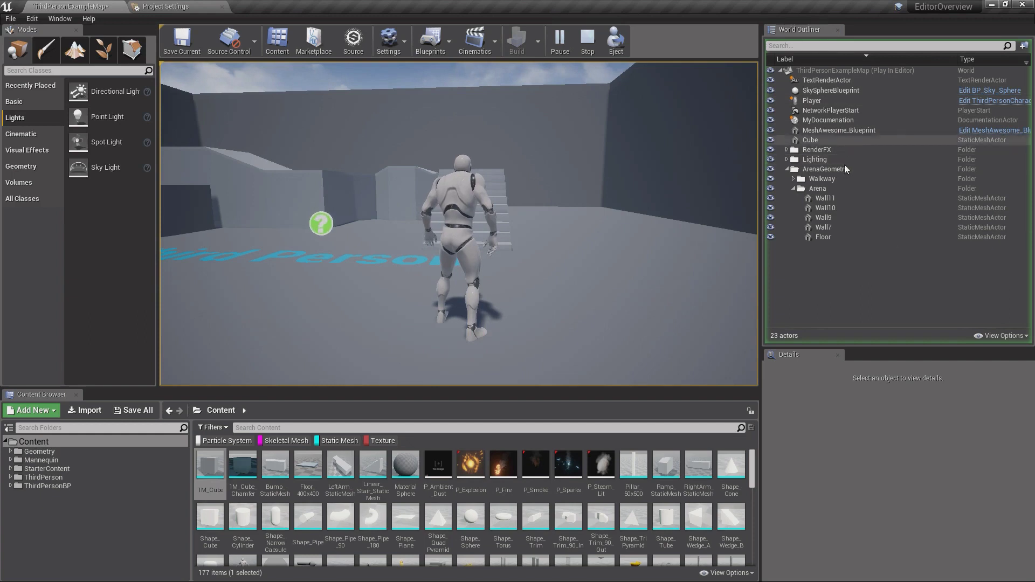
{"action": "left_click", "coordinate": [998, 337]}
{"action": "left_click", "coordinate": [996, 370]}
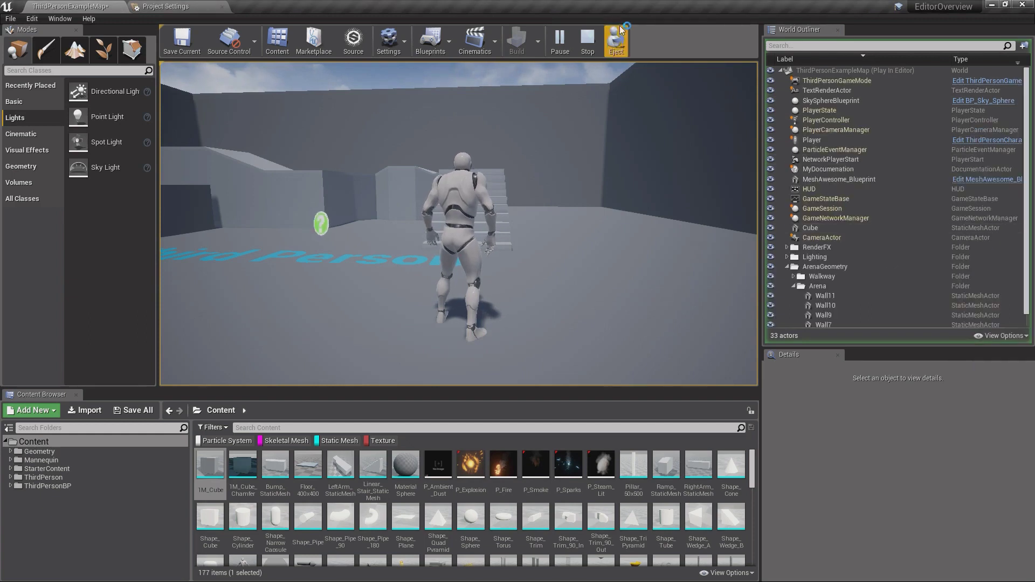
{"action": "left_click", "coordinate": [588, 37]}
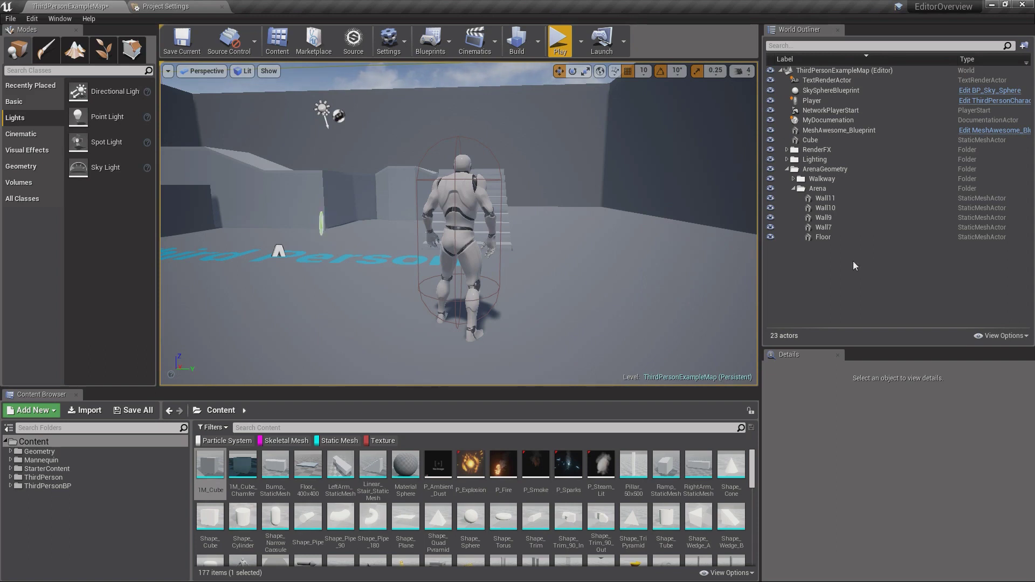
Select ArenaGeometry, fly to an overhead arena view, expand Arena and select Wall11
{"action": "left_click", "coordinate": [803, 188]}
{"action": "left_click", "coordinate": [816, 170]}
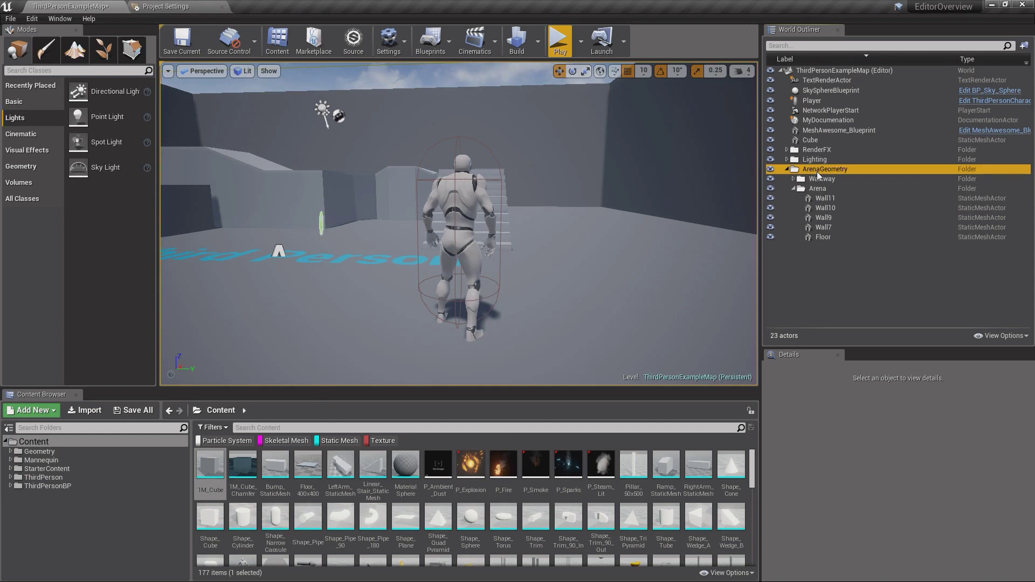
{"action": "left_click", "coordinate": [793, 188]}
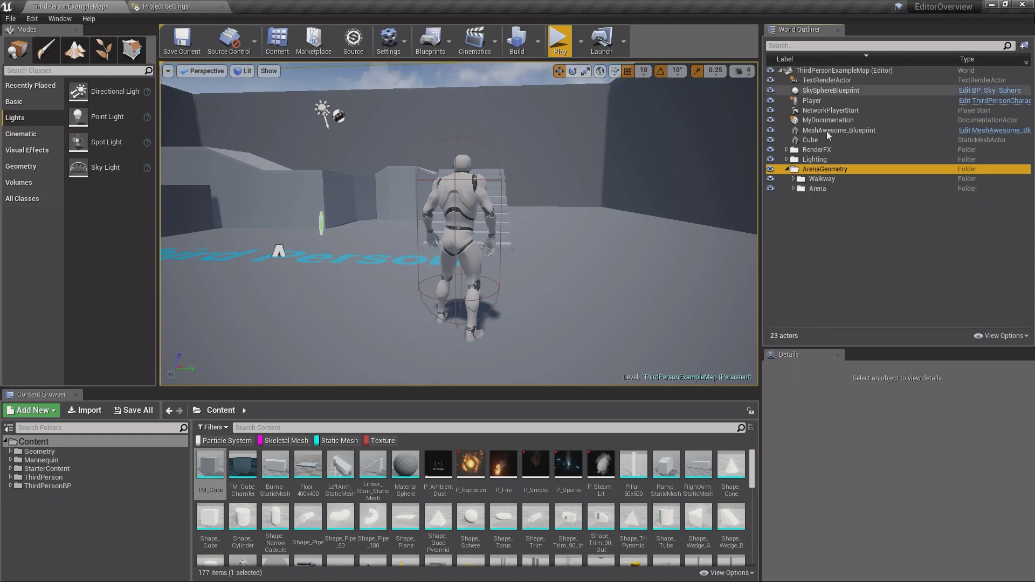
{"action": "mouse_move", "coordinate": [589, 204]}
{"action": "left_mouse_down"}
{"action": "mouse_move", "coordinate": [588, 135]}
{"action": "mouse_move", "coordinate": [588, 215]}
{"action": "left_mouse_up"}
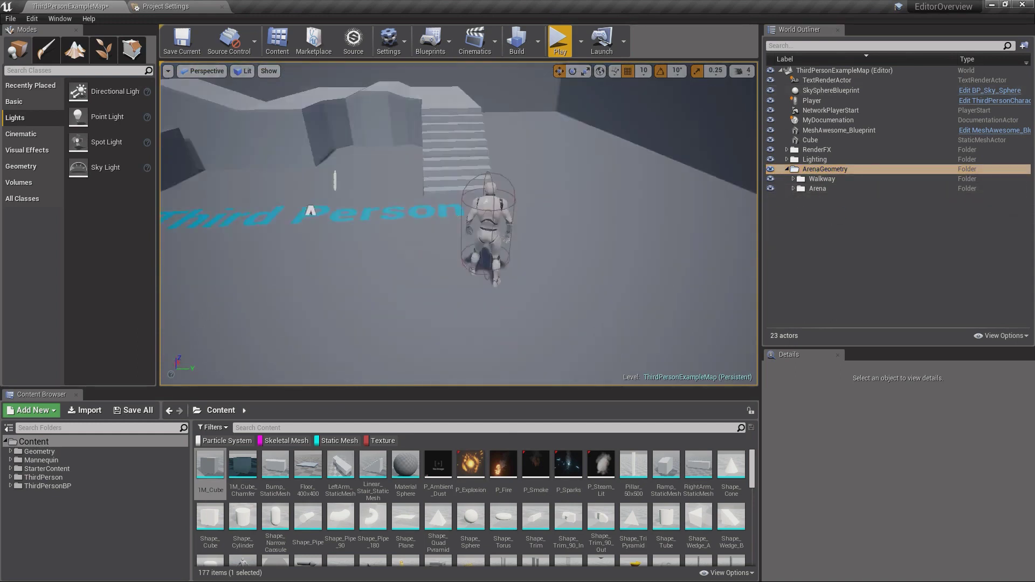
{"action": "mouse_move", "coordinate": [457, 300]}
{"action": "left_mouse_down"}
{"action": "mouse_move", "coordinate": [456, 350]}
{"action": "mouse_move", "coordinate": [458, 242]}
{"action": "left_mouse_up"}
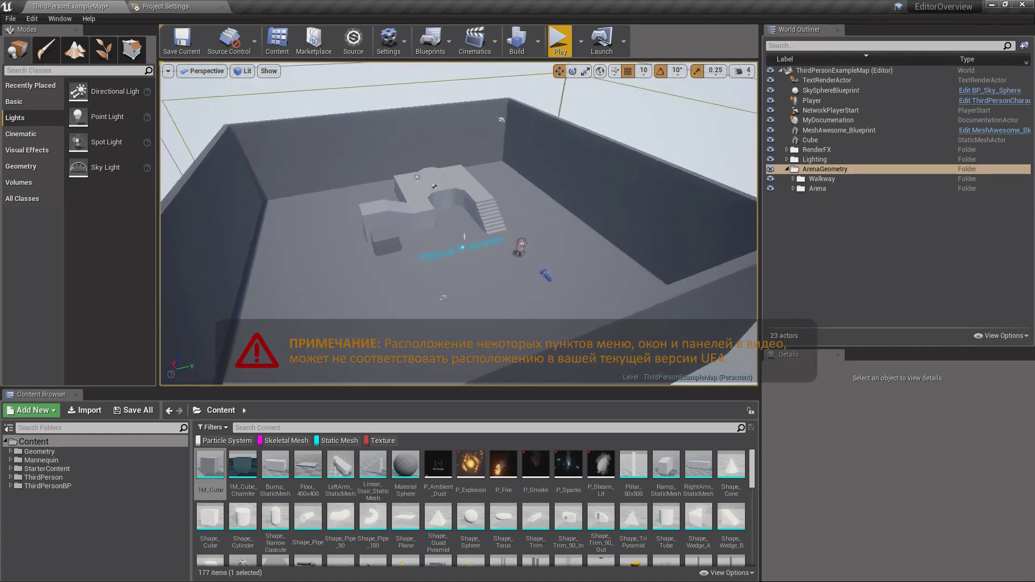
{"action": "left_click_drag", "start_coordinate": [590, 216], "coordinate": [590, 198]}
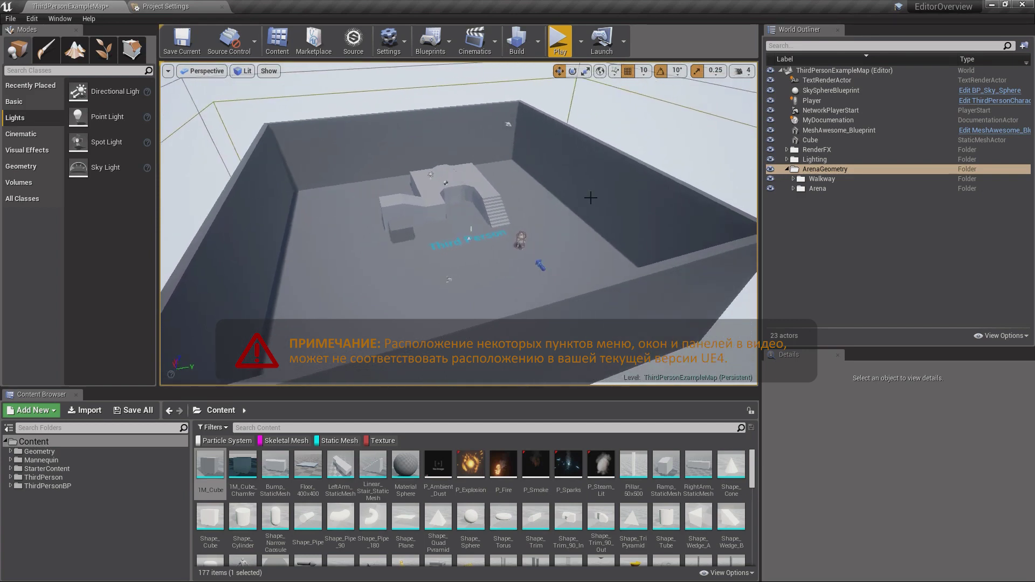
{"action": "left_click", "coordinate": [794, 189]}
{"action": "left_click", "coordinate": [831, 197]}
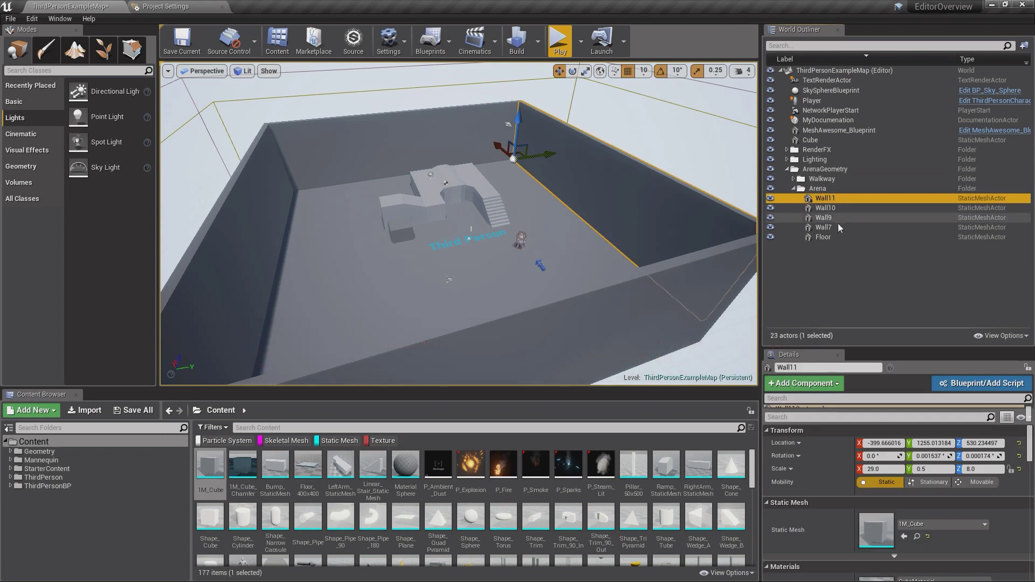
Select Wall11 through Floor and group the five actors into GroupActor1
{"action": "left_click", "coordinate": [827, 237], "text": "shift"}
{"action": "right_click", "coordinate": [834, 212]}
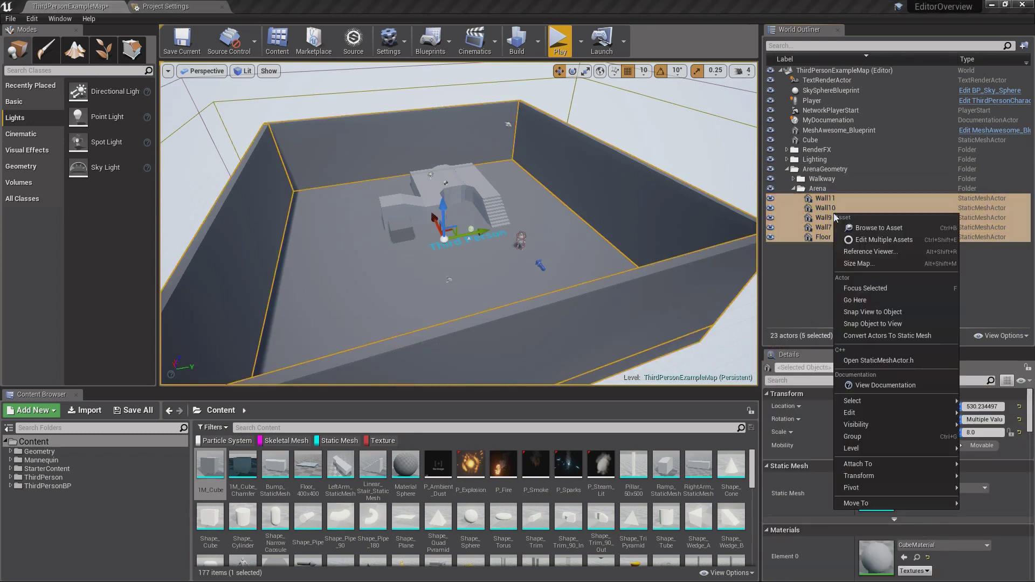
{"action": "left_click", "coordinate": [946, 437]}
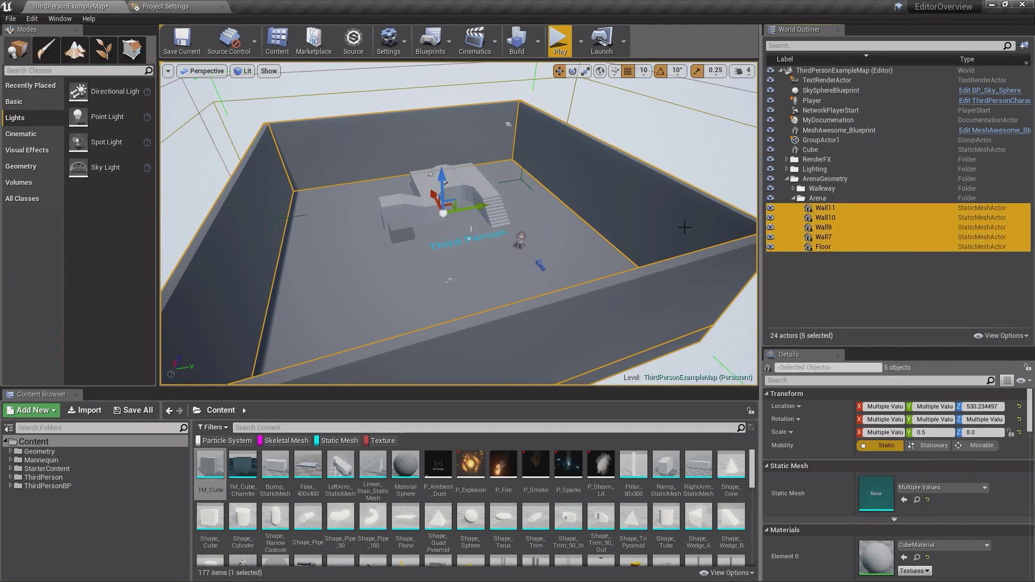
Fly around the arena and click an actor outside the group to test selection
{"action": "right_click_drag", "start_coordinate": [684, 227], "coordinate": [505, 131]}
{"action": "right_click_drag", "start_coordinate": [360, 150], "coordinate": [343, 211]}
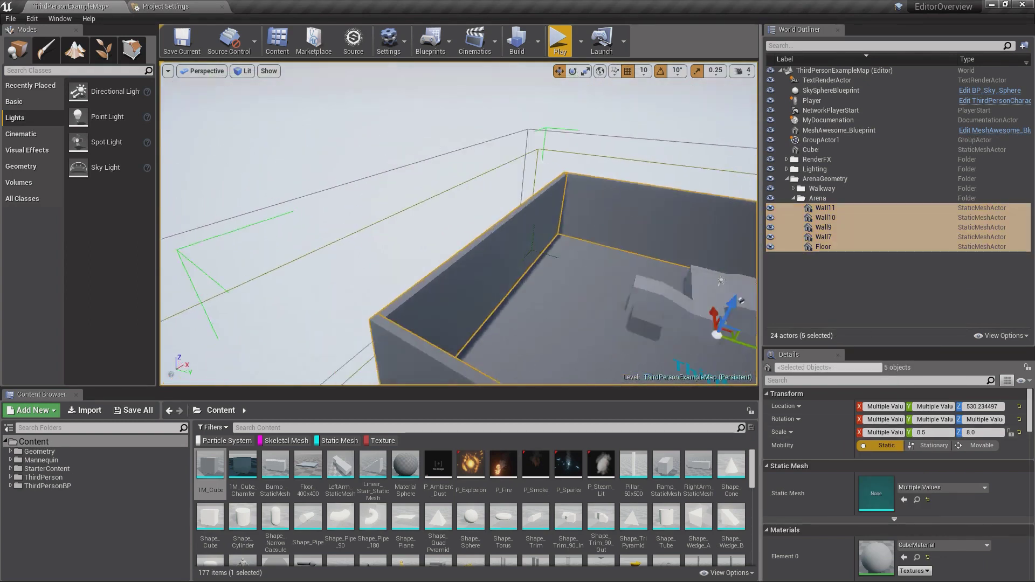
{"action": "right_click_drag", "start_coordinate": [374, 286], "coordinate": [363, 219]}
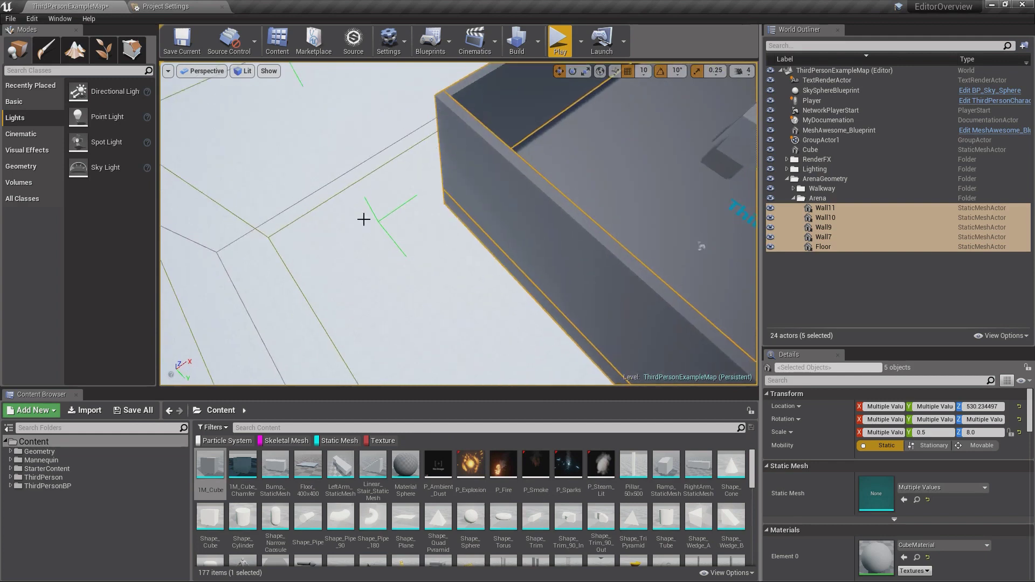
{"action": "right_click_drag", "start_coordinate": [432, 262], "coordinate": [566, 208]}
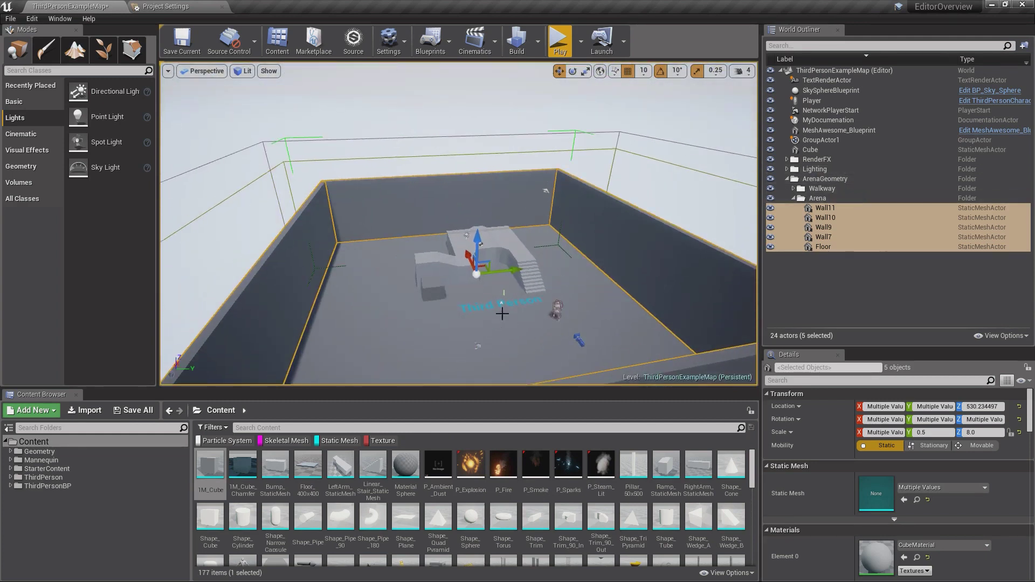
{"action": "left_click", "coordinate": [464, 245]}
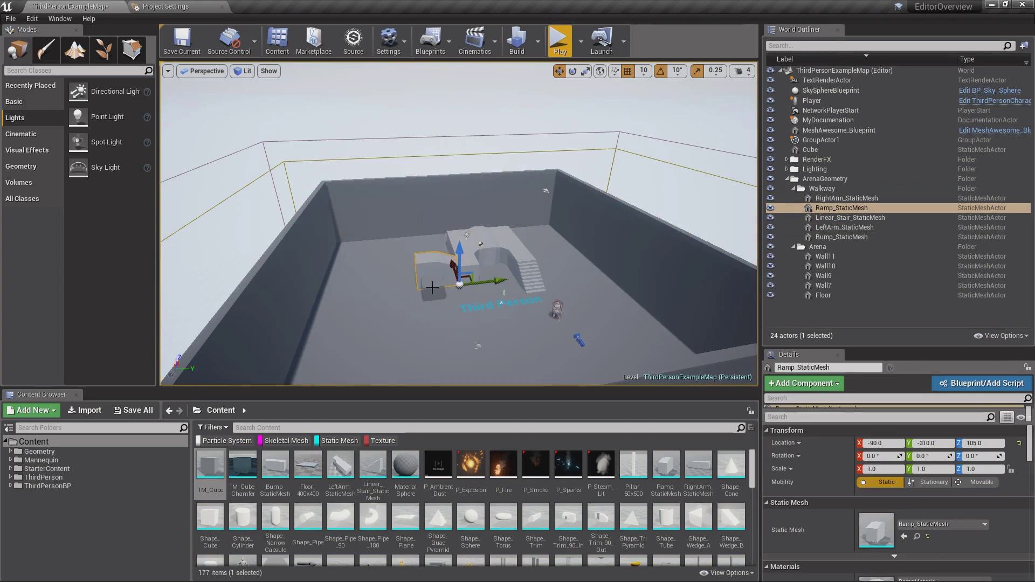
Restore the group selection, slide it along one axis, then ungroup GroupActor1
{"action": "left_click", "coordinate": [435, 284]}
{"action": "key", "text": "ctrl+z"}
{"action": "key", "text": "ctrl+z"}
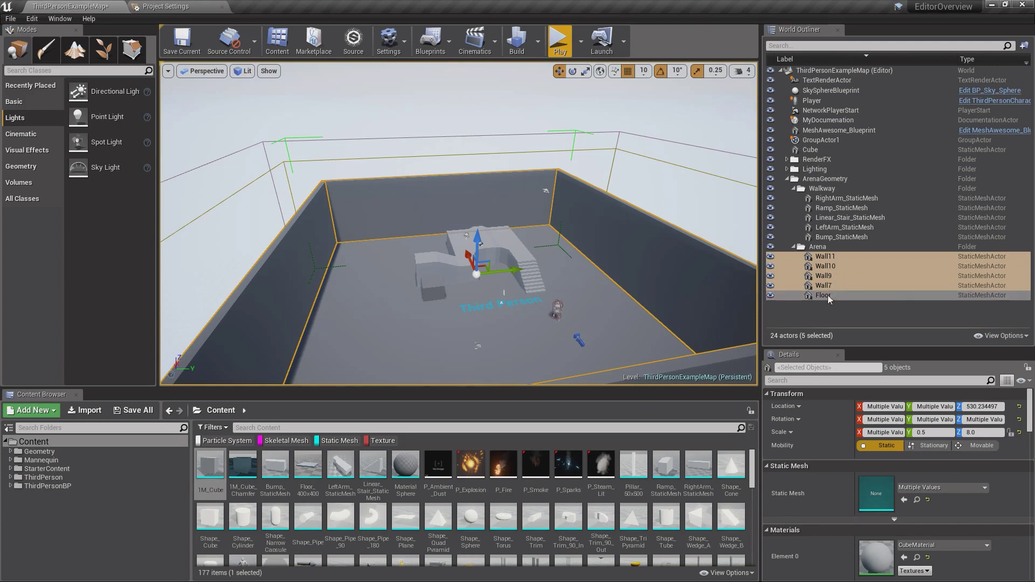
{"action": "left_click_drag", "start_coordinate": [511, 272], "coordinate": [519, 263]}
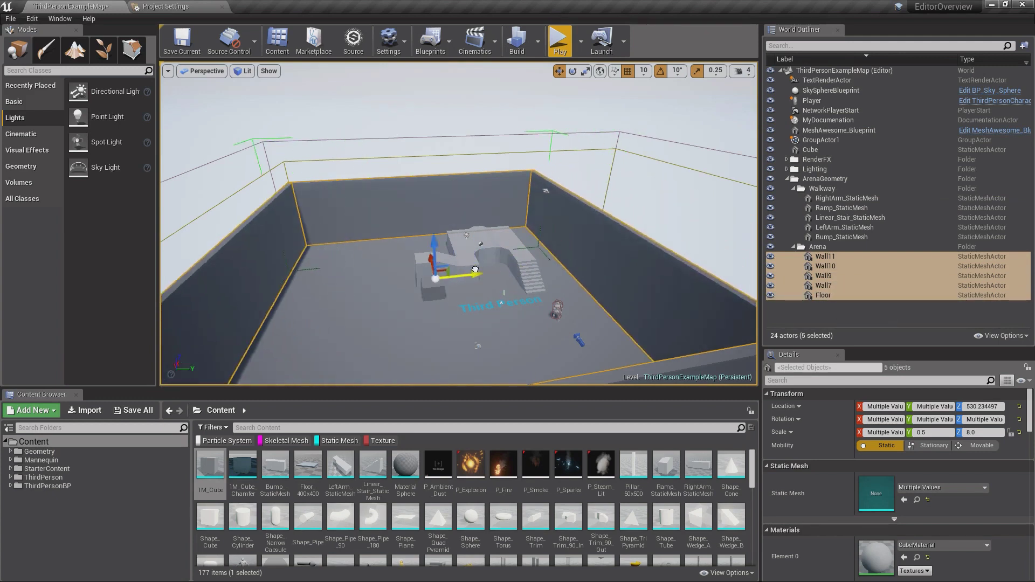
{"action": "right_click", "coordinate": [849, 274]}
{"action": "mouse_move", "coordinate": [893, 498]}
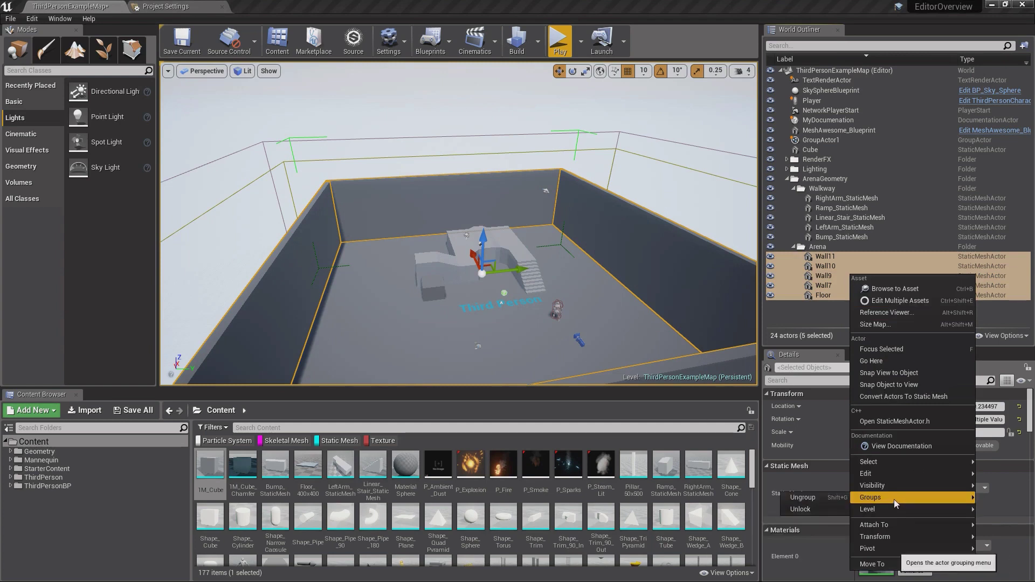
{"action": "left_click", "coordinate": [825, 497]}
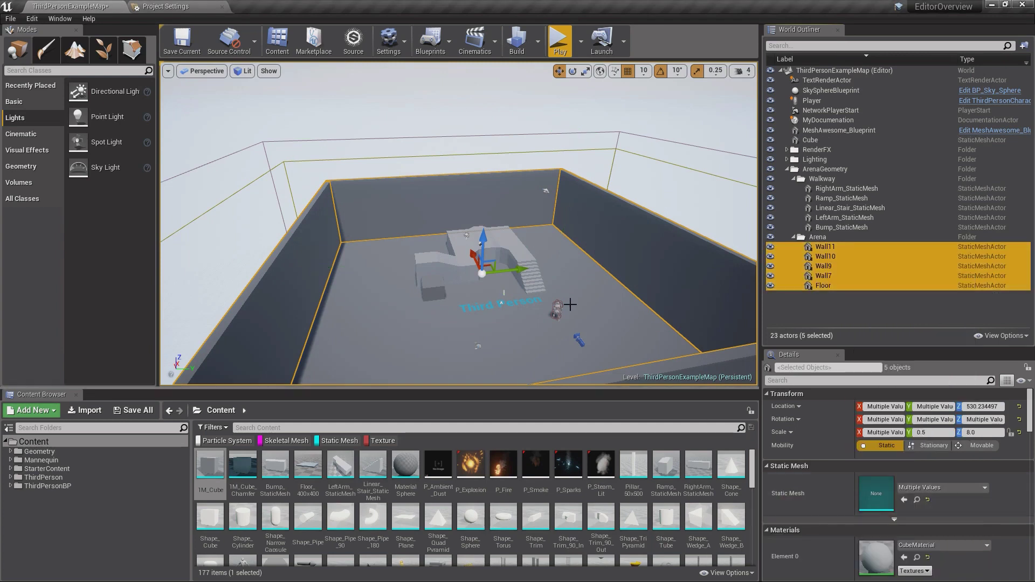
Select Wall11 through Floor and group them again as GroupActor2
{"action": "left_click", "coordinate": [816, 275]}
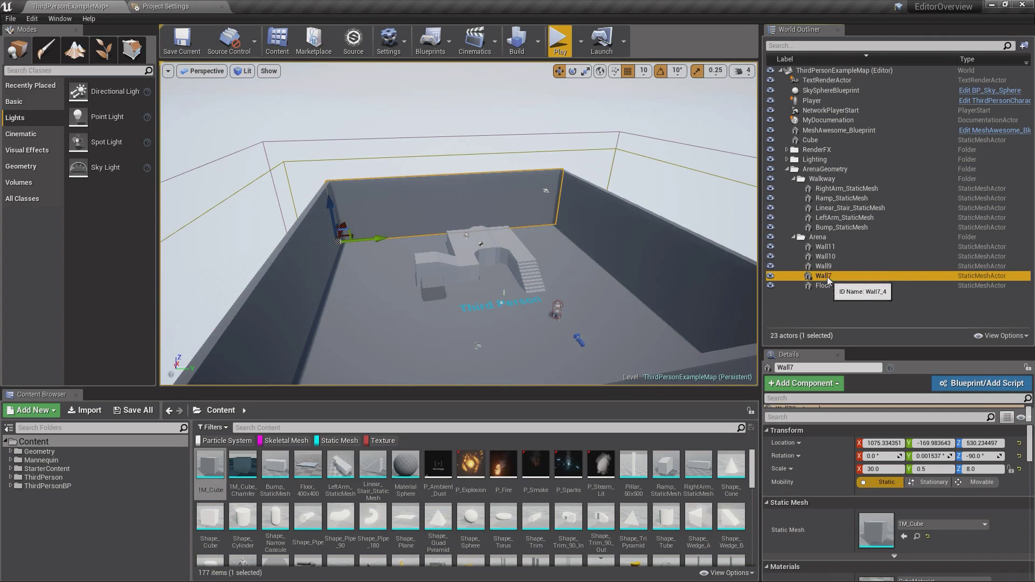
{"action": "left_click", "coordinate": [827, 247]}
{"action": "left_click", "coordinate": [829, 286], "text": "shift"}
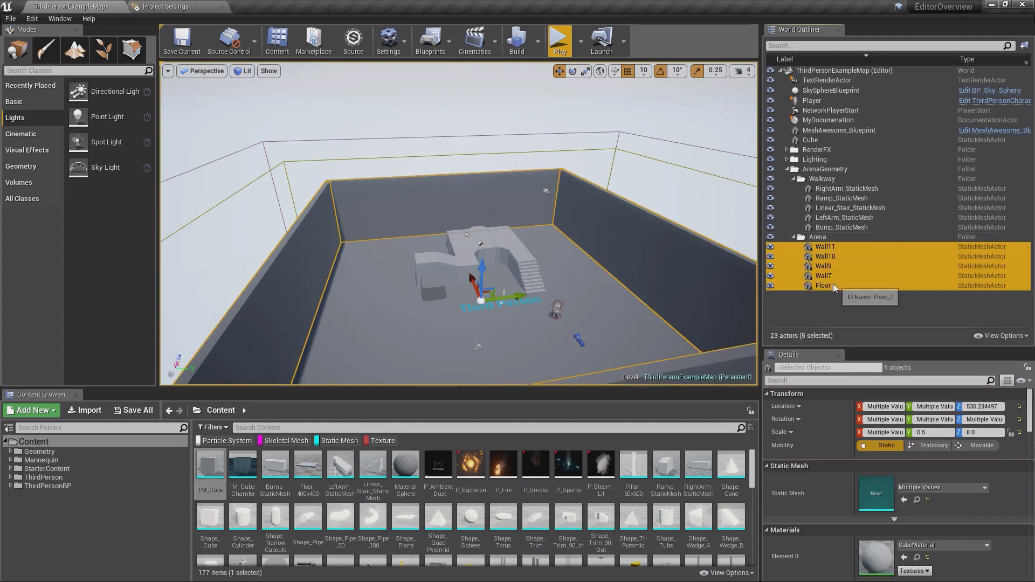
{"action": "right_click", "coordinate": [833, 285]}
{"action": "left_click", "coordinate": [853, 506]}
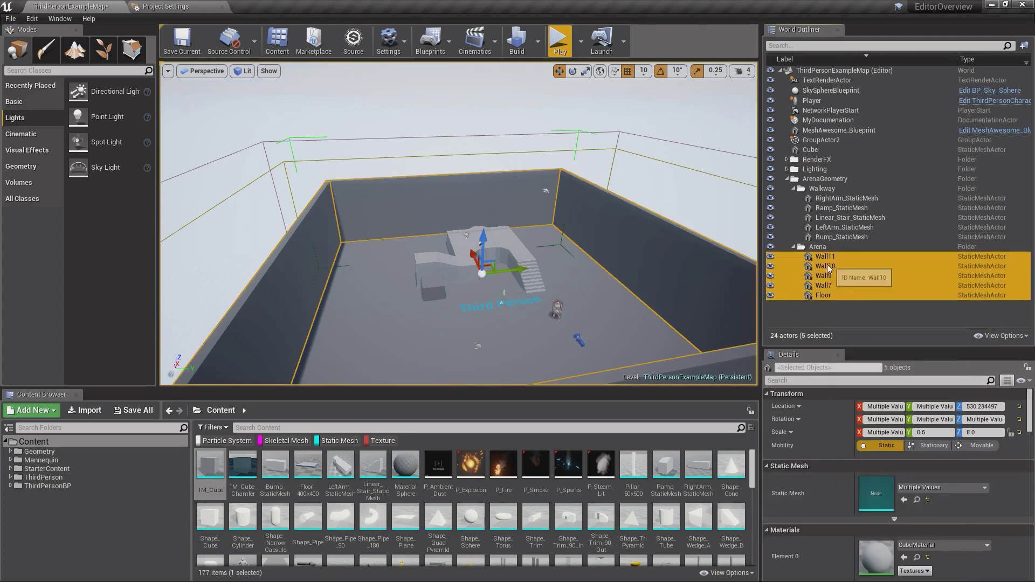
Unlock GroupActor2 and select Floor and Wall11 individually
{"action": "right_click", "coordinate": [823, 285]}
{"action": "mouse_move", "coordinate": [863, 504]}
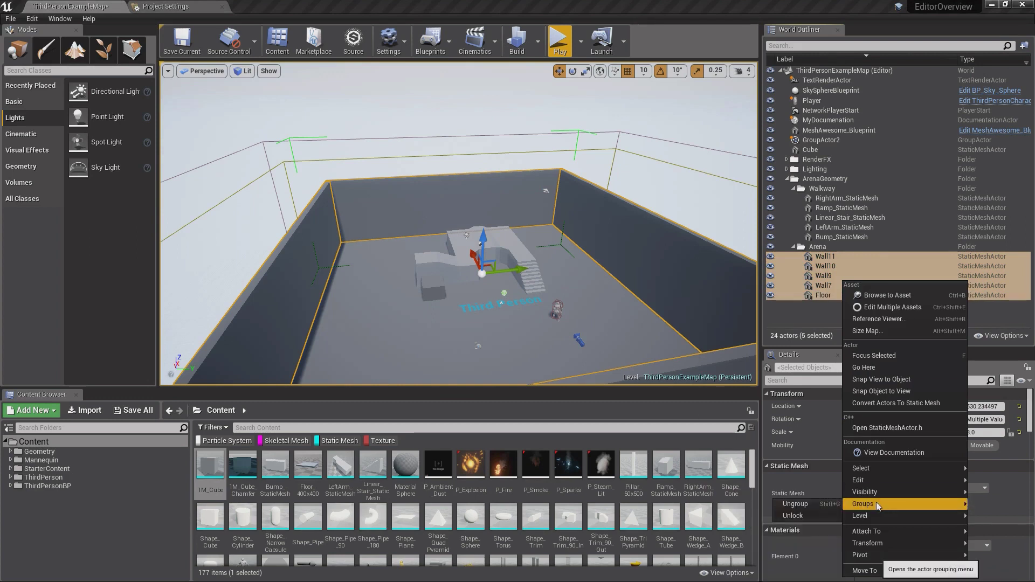
{"action": "left_click", "coordinate": [801, 516]}
{"action": "left_click", "coordinate": [822, 295]}
{"action": "left_click", "coordinate": [825, 256]}
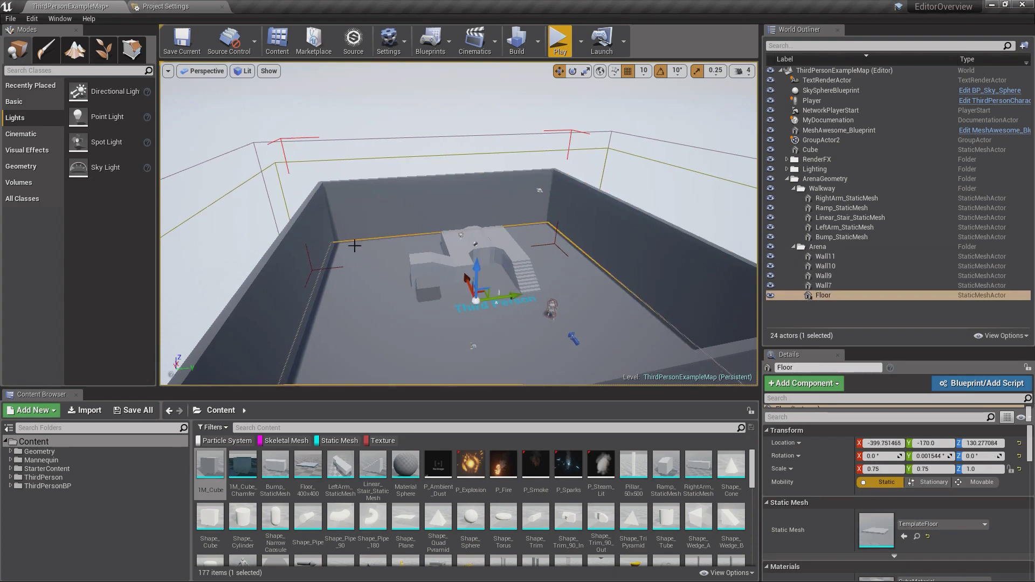
Select Wall7 and Floor individually, then lock the group from Wall9's Groups menu
{"action": "left_click", "coordinate": [343, 228]}
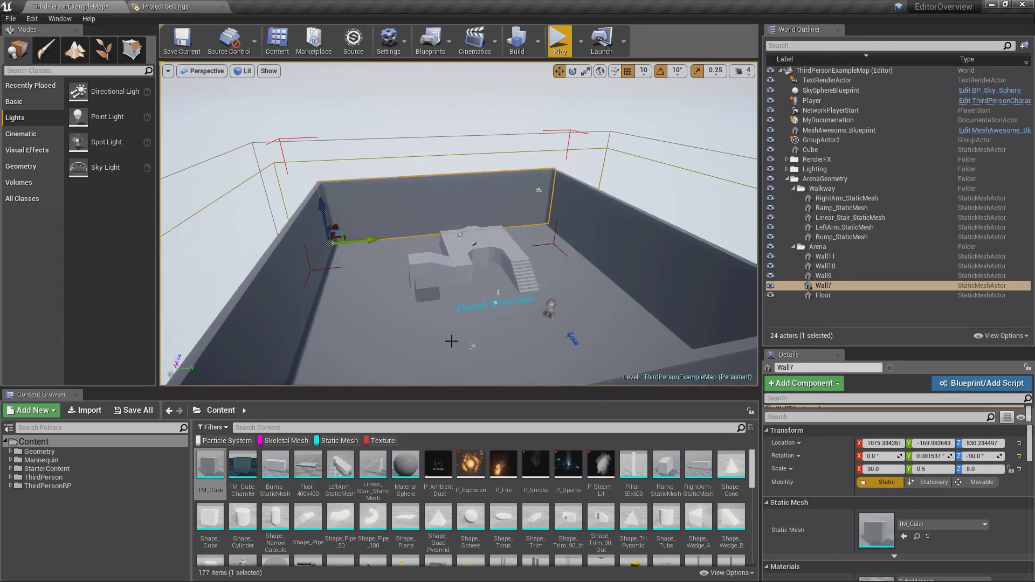
{"action": "left_click", "coordinate": [814, 295]}
{"action": "right_click", "coordinate": [829, 275]}
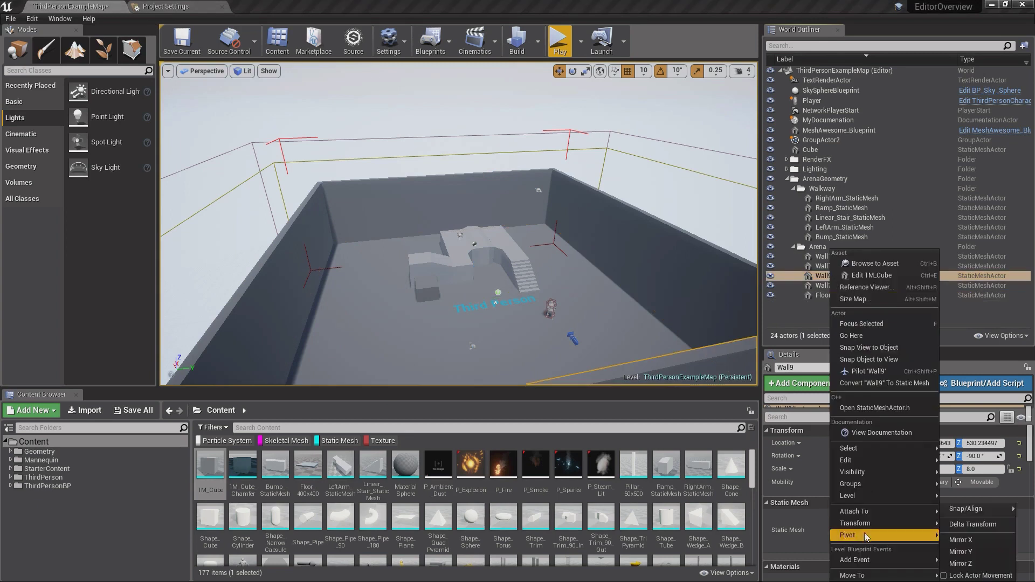
{"action": "mouse_move", "coordinate": [889, 484]}
{"action": "left_click", "coordinate": [956, 507]}
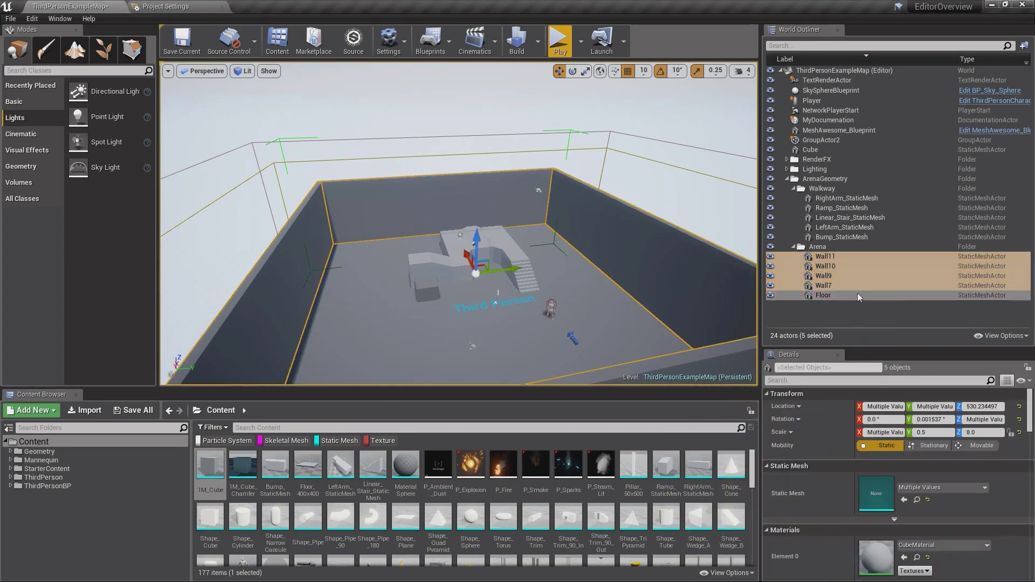
Review the grouped walls' context menu and close it without changes
{"action": "right_click", "coordinate": [838, 286]}
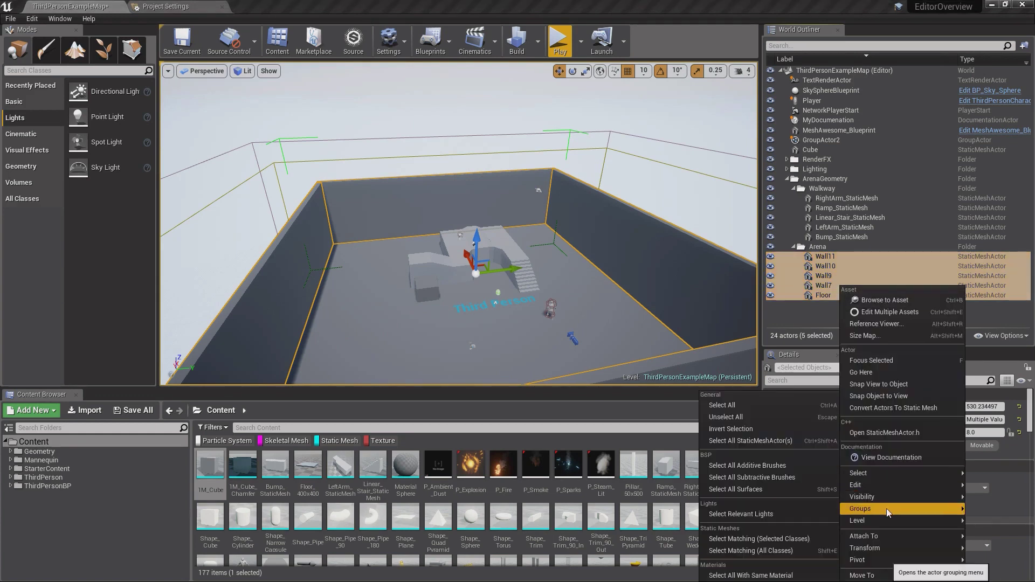
{"action": "mouse_move", "coordinate": [886, 509]}
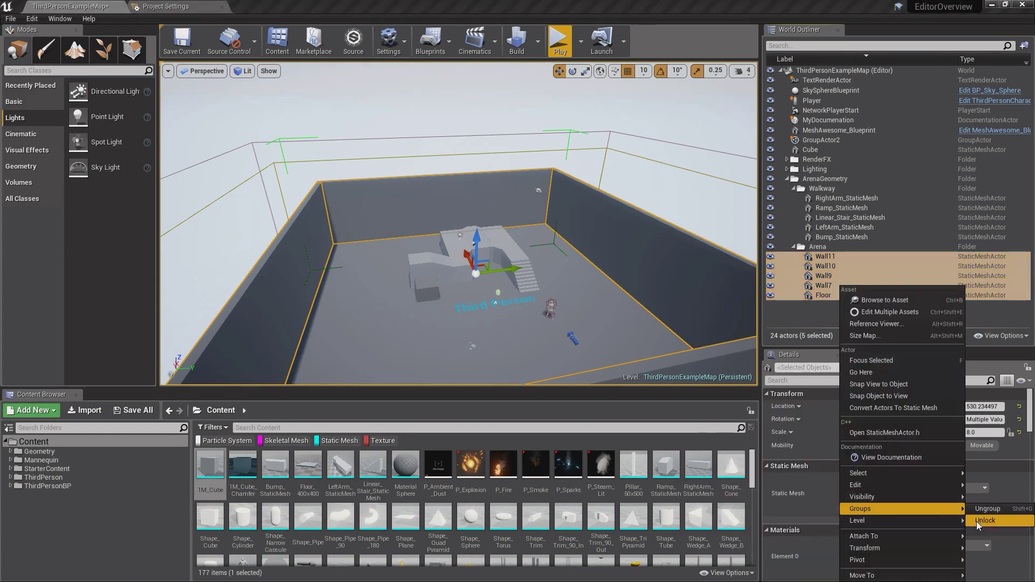
{"action": "mouse_move", "coordinate": [956, 521]}
{"action": "left_click", "coordinate": [596, 280]}
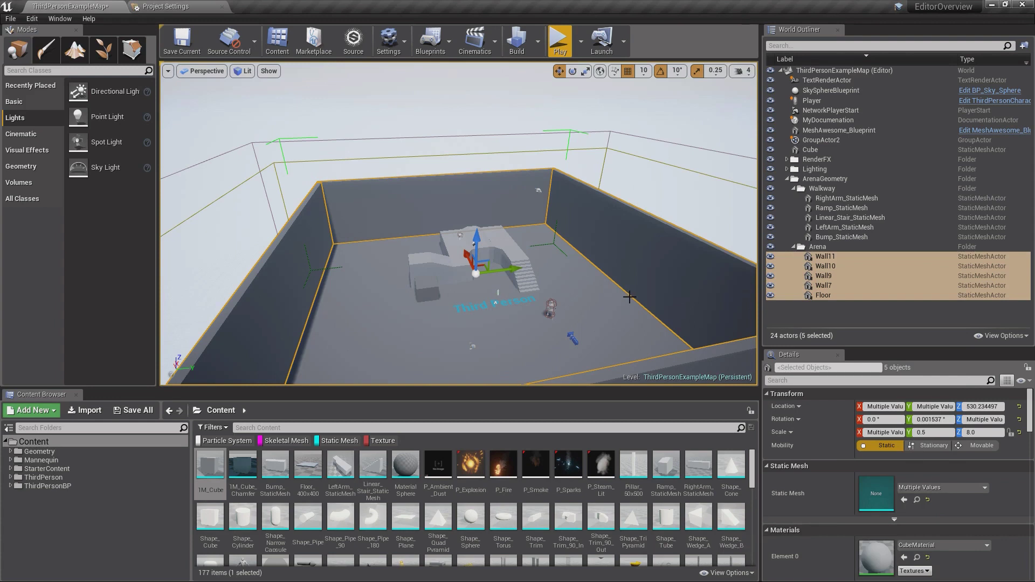